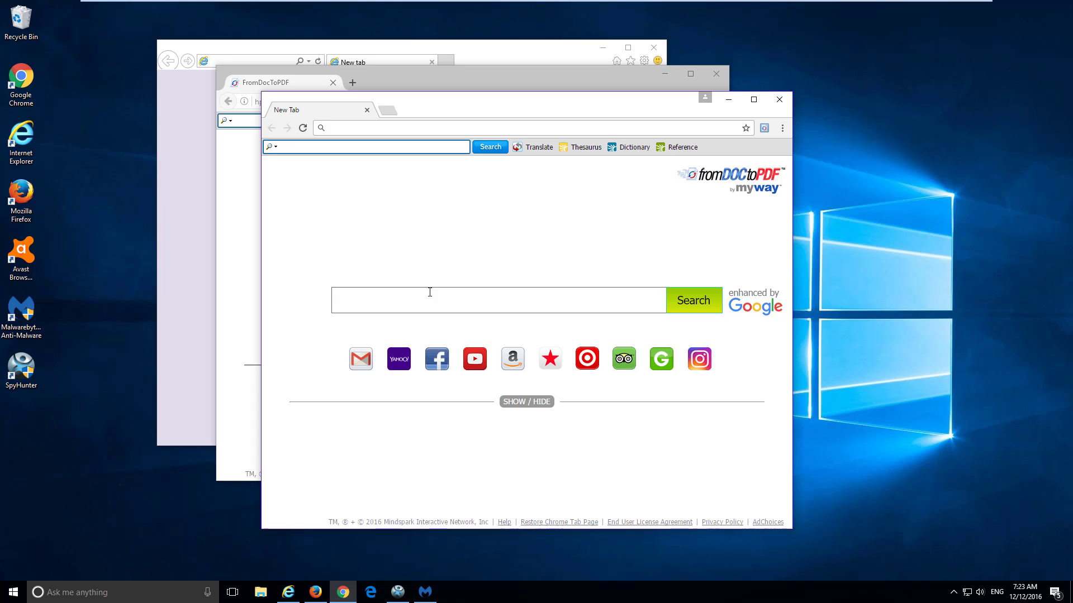
Search for 123 from the new tab and highlight the resulting MyWay search address
{"action": "type", "text": "123"}
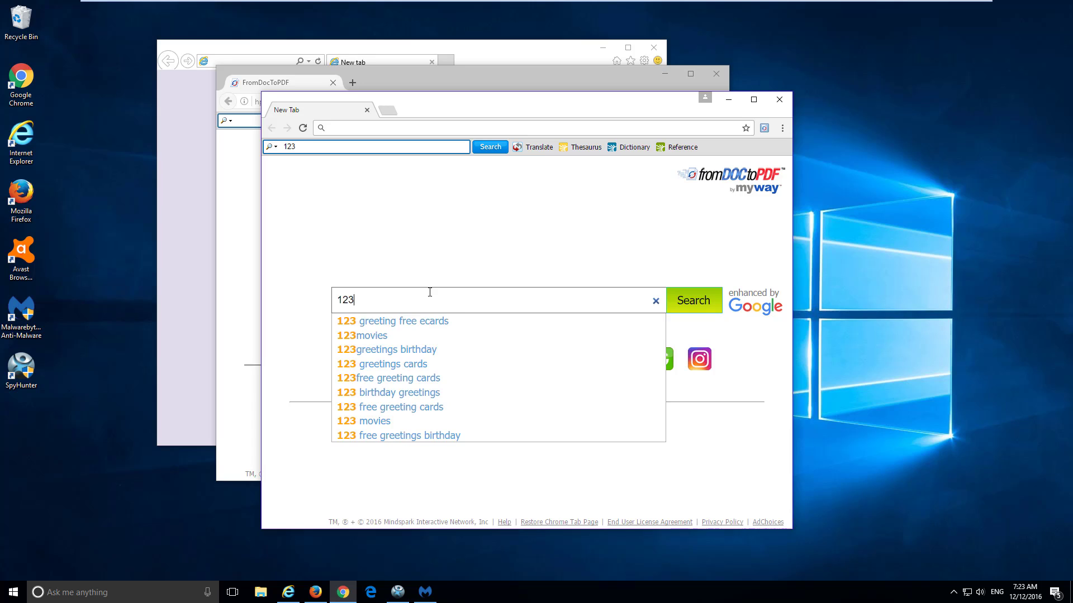
{"action": "key", "text": "Return"}
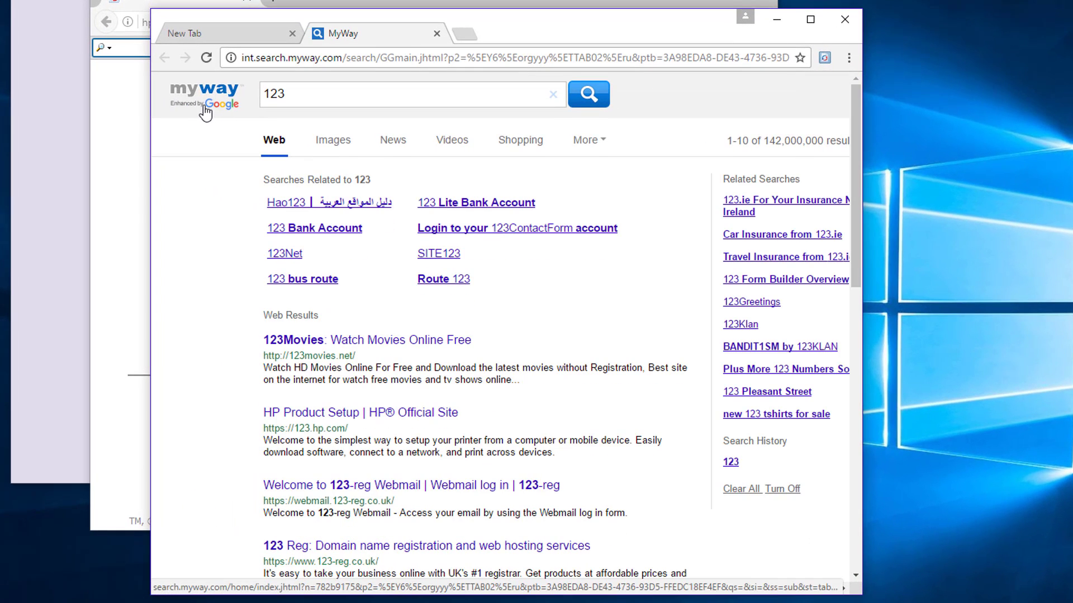
{"action": "scroll", "coordinate": [459, 269], "scroll_direction": "down", "scroll_amount": 3}
{"action": "scroll", "coordinate": [459, 269], "scroll_direction": "up", "scroll_amount": 3}
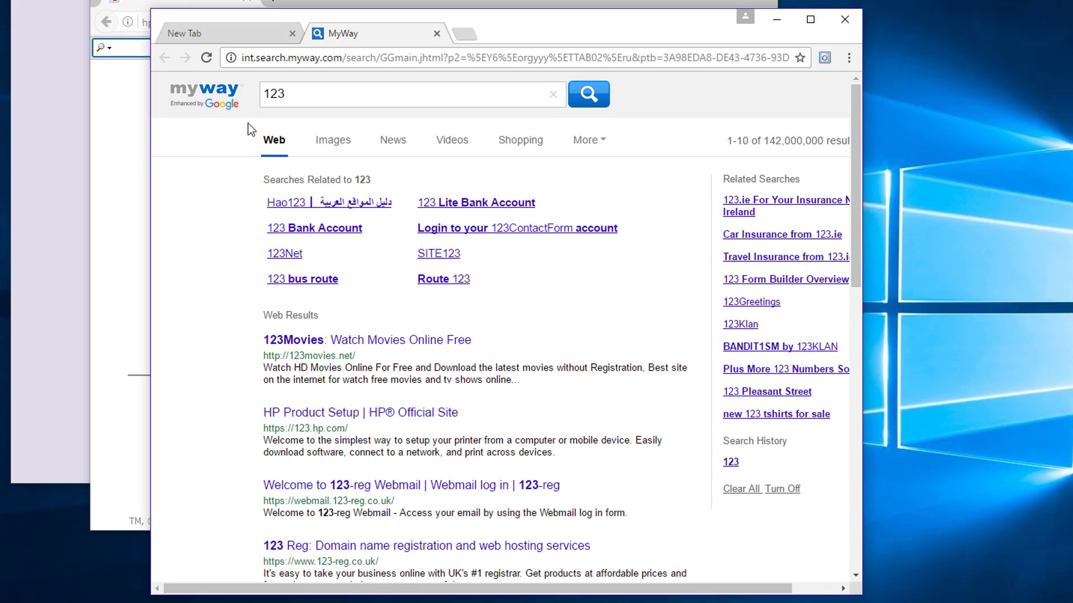
{"action": "left_click_drag", "start_coordinate": [242, 58], "coordinate": [267, 58]}
Close the MyWay tab and the Chrome, Firefox and Internet Explorer windows
{"action": "left_click", "coordinate": [441, 33]}
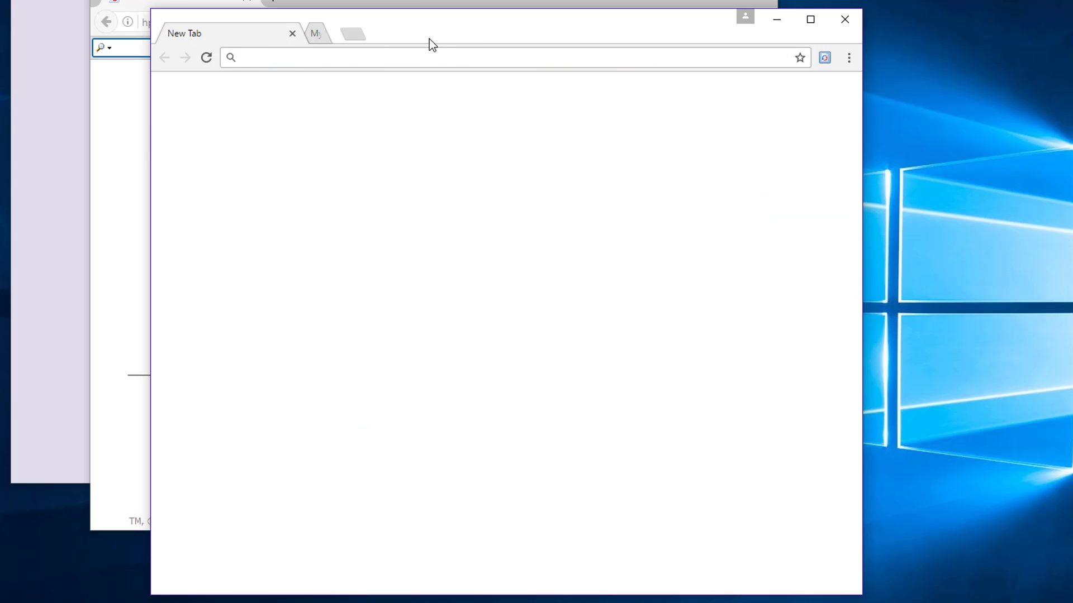
{"action": "left_click", "coordinate": [845, 19]}
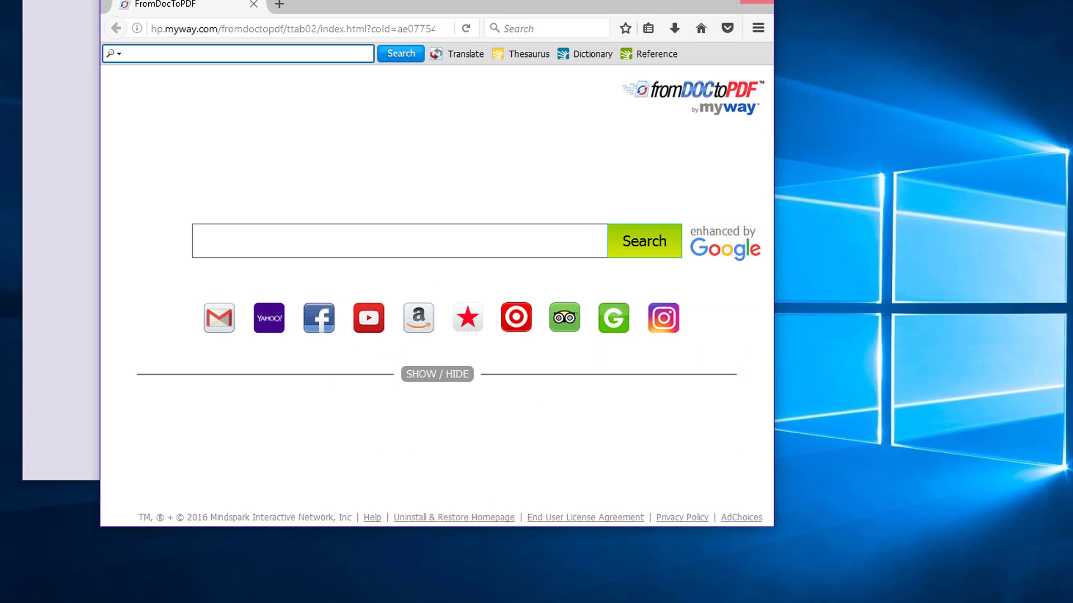
{"action": "left_click", "coordinate": [765, 3]}
{"action": "left_click", "coordinate": [638, 0]}
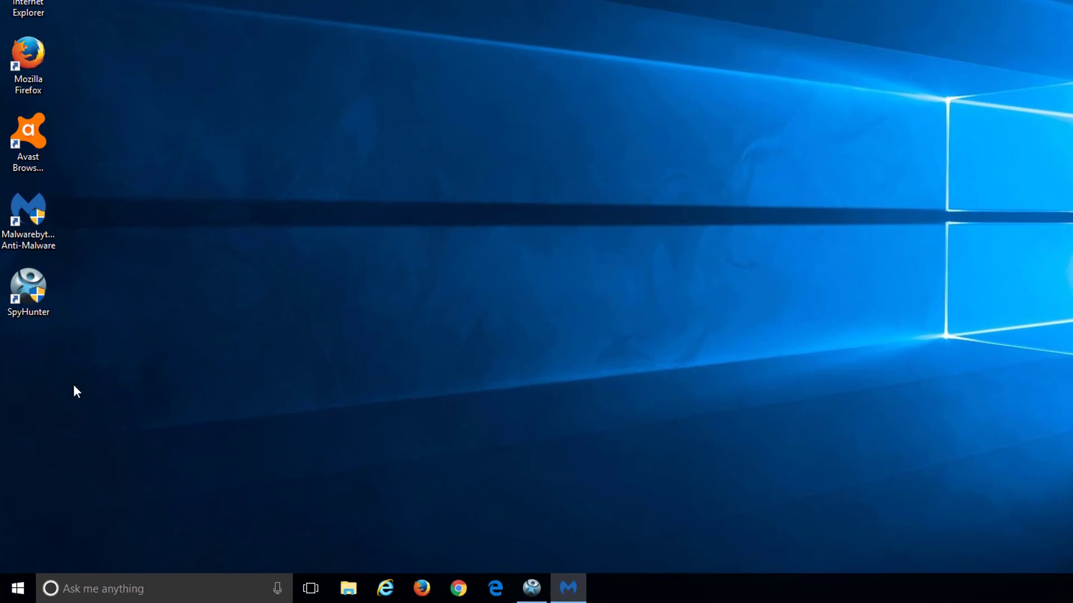
Open Programs and Features from the Start quick links and select the FromDocToPDF entry
{"action": "right_click", "coordinate": [9, 594]}
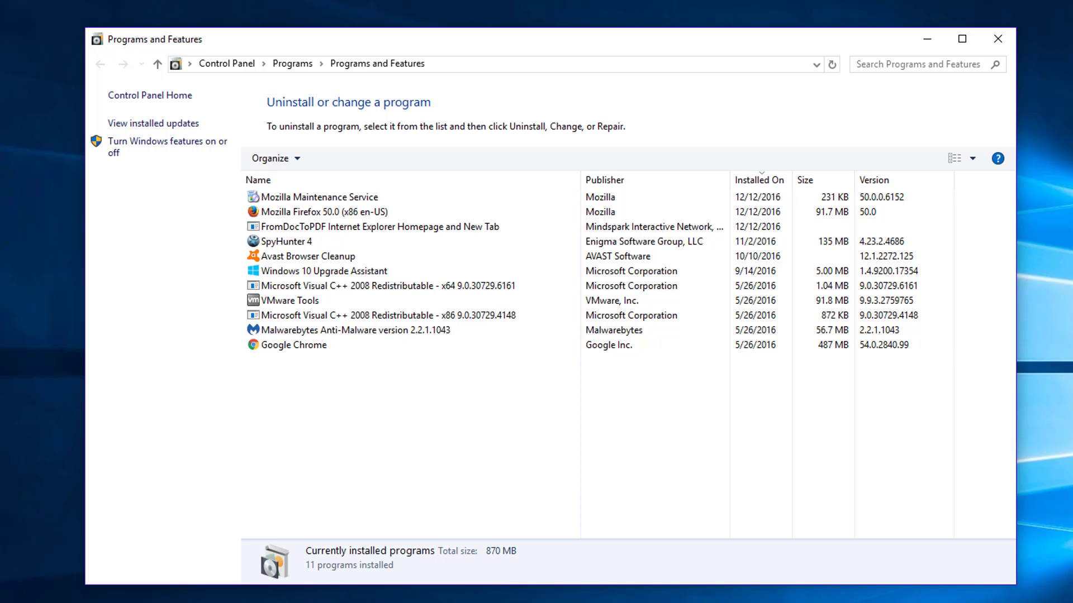
{"action": "left_click_drag", "start_coordinate": [399, 42], "coordinate": [421, 28]}
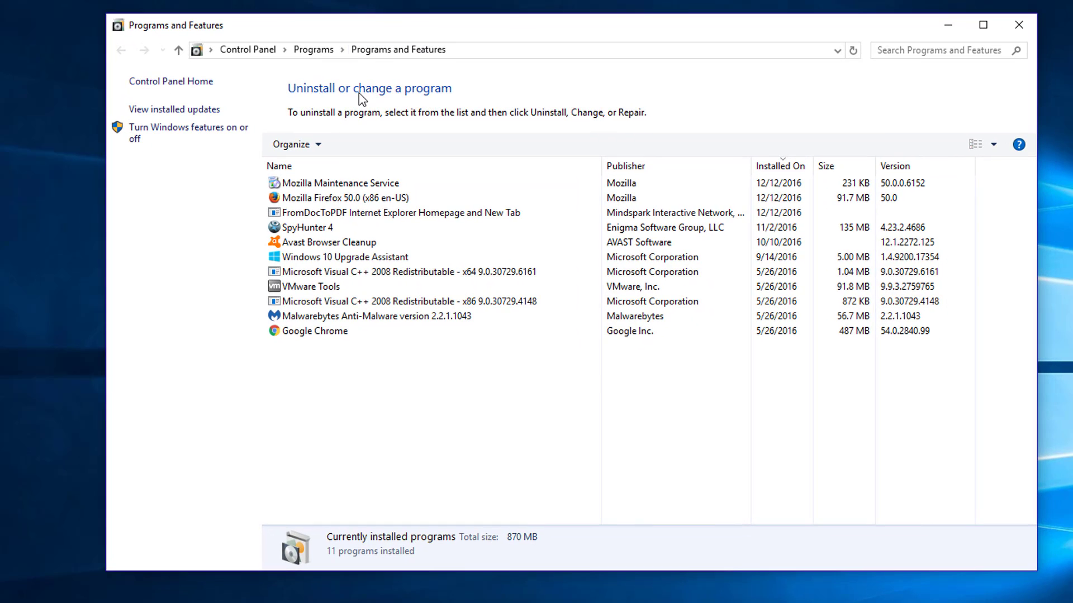
{"action": "left_click", "coordinate": [312, 217]}
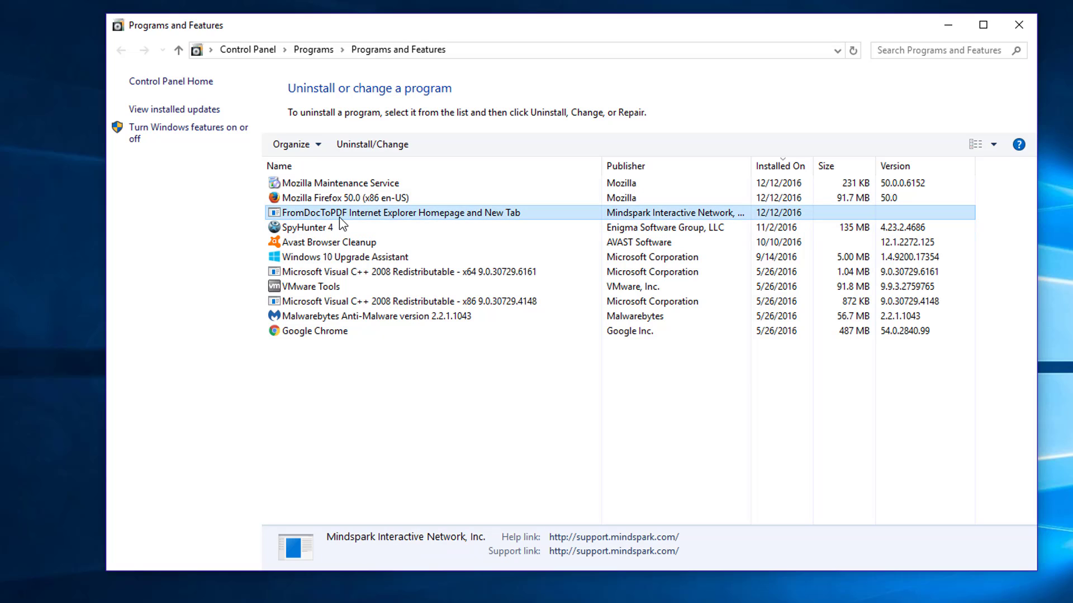
Uninstall FromDocToPDF, close Programs and Features, and dismiss the Internet Explorer error
{"action": "left_click", "coordinate": [364, 151]}
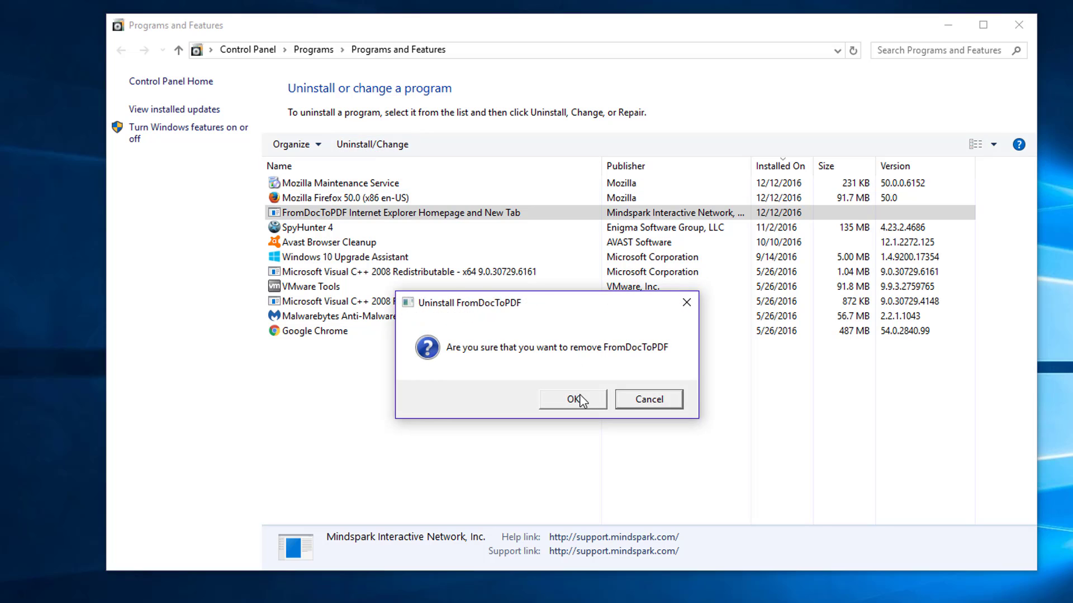
{"action": "left_click", "coordinate": [568, 399]}
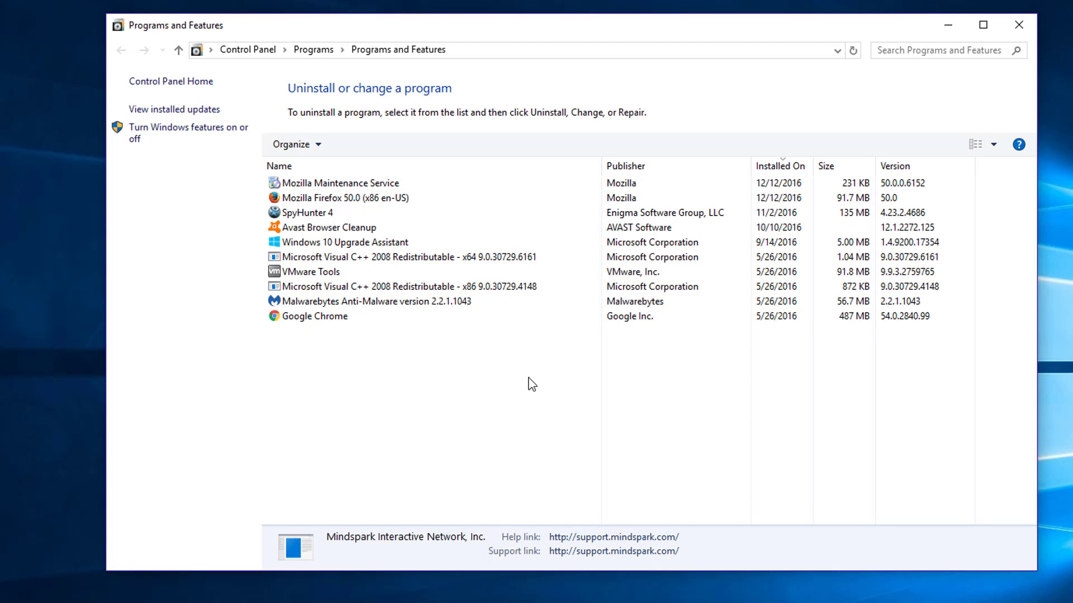
{"action": "left_click", "coordinate": [1020, 25]}
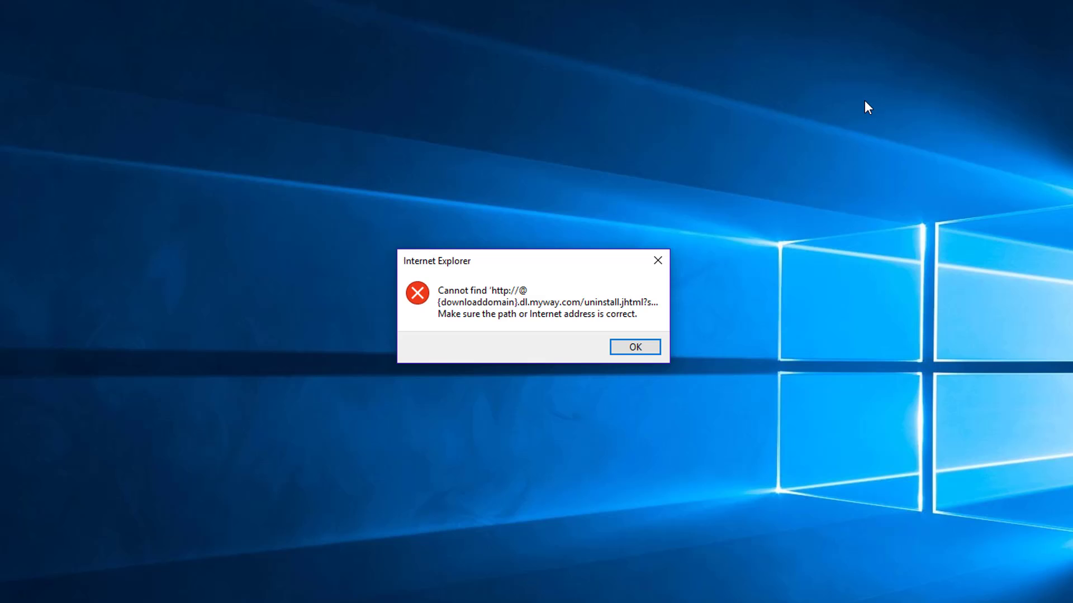
{"action": "left_click", "coordinate": [644, 353]}
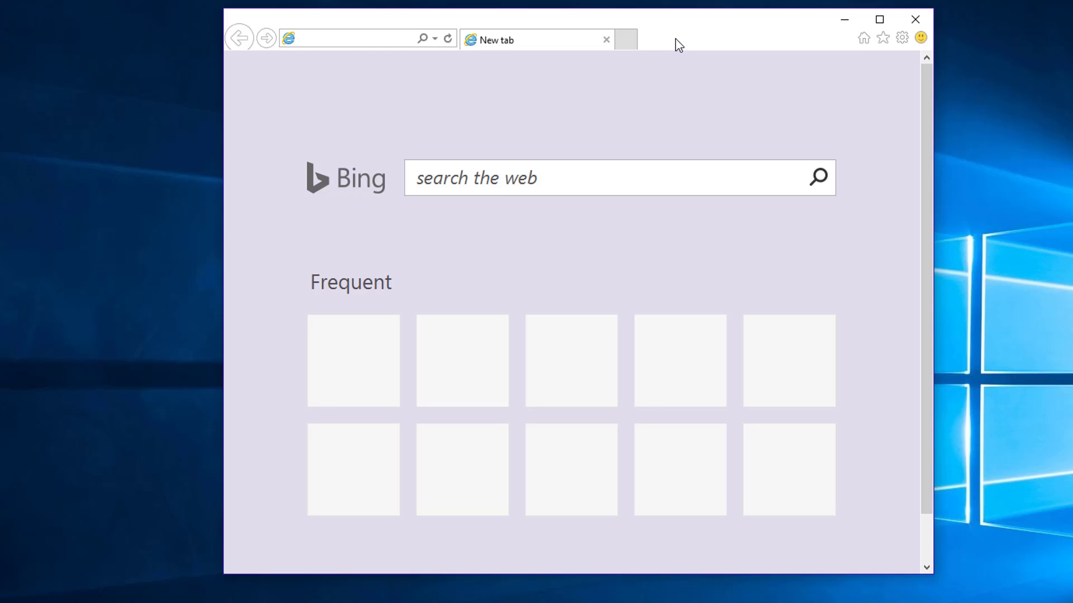
Set Internet Explorer's home page to a new tab (about:Tabs), apply it, and close the browser
{"action": "left_click", "coordinate": [901, 39]}
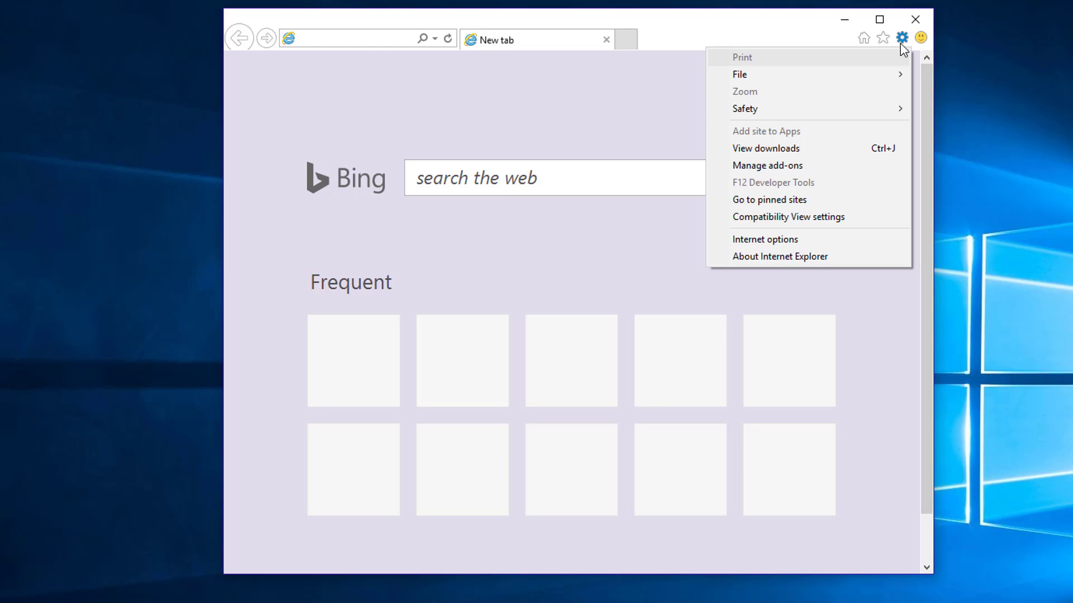
{"action": "left_click", "coordinate": [776, 235]}
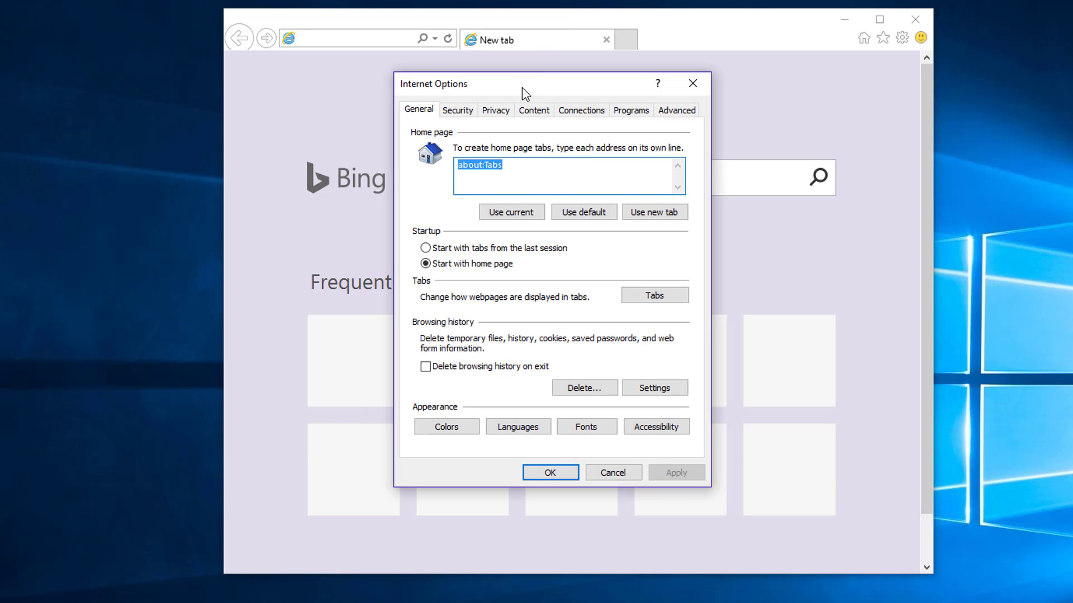
{"action": "left_click", "coordinate": [668, 216]}
{"action": "left_click", "coordinate": [586, 212]}
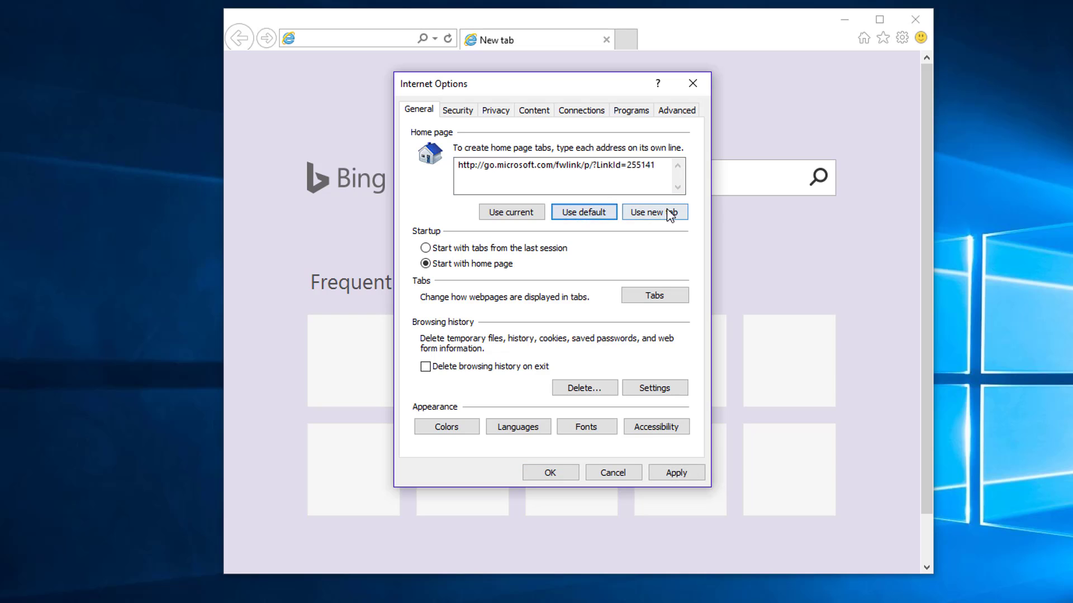
{"action": "left_click", "coordinate": [637, 213]}
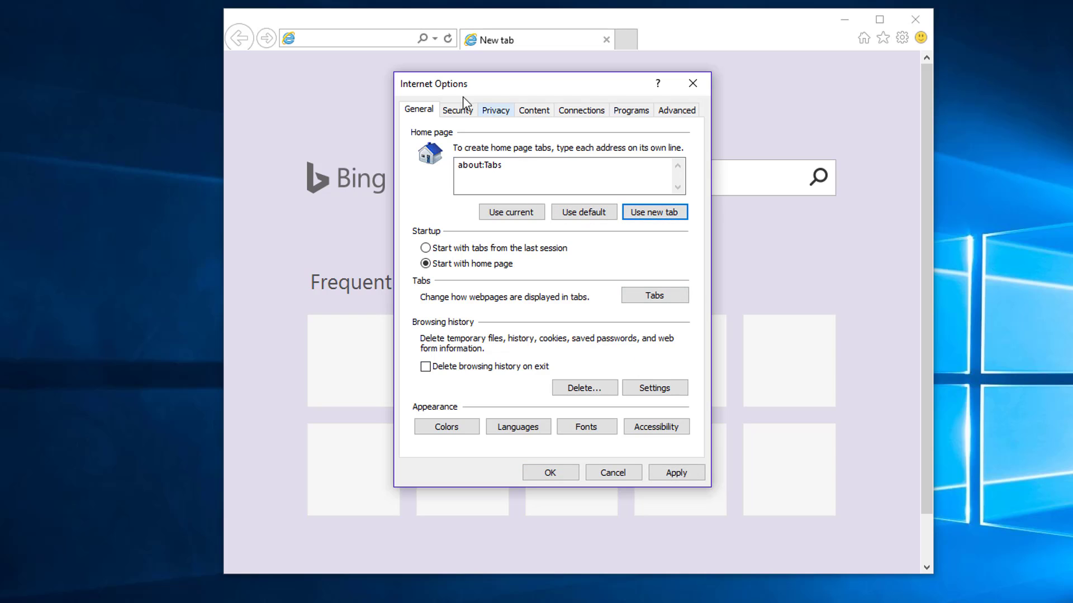
{"action": "left_click", "coordinate": [676, 473]}
{"action": "left_click", "coordinate": [550, 472]}
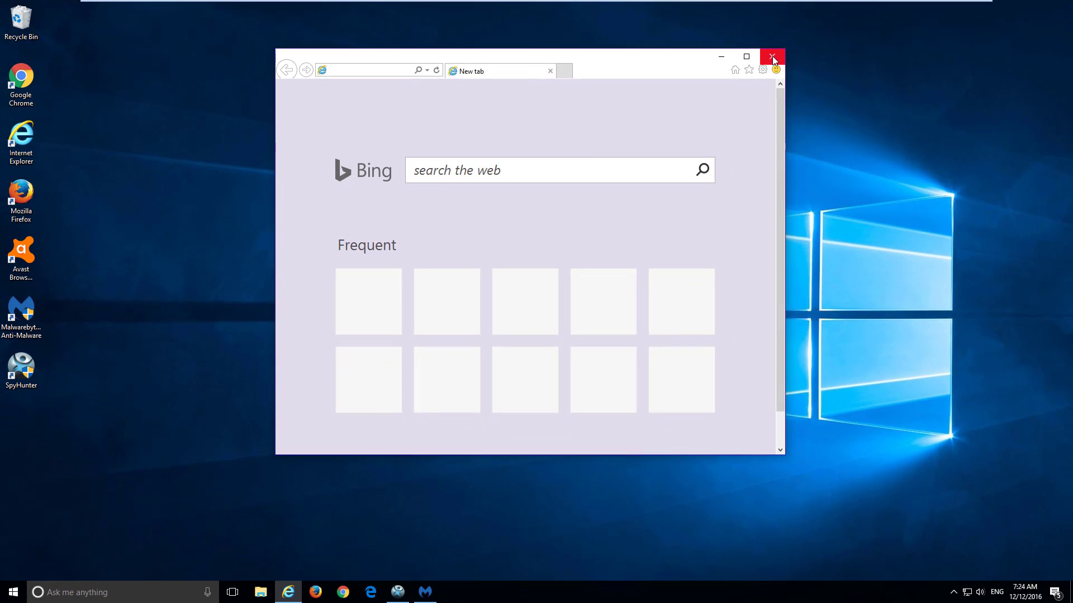
{"action": "left_click", "coordinate": [825, 43]}
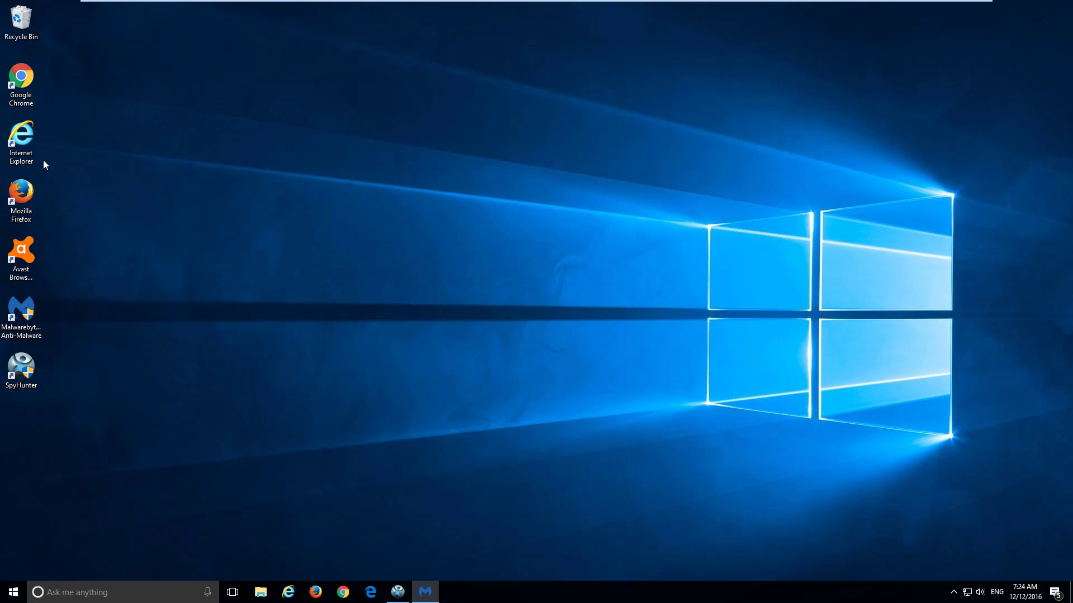
Relaunch Chrome, remove the FromDocToPDF extension, then close the survey tab and the browser
{"action": "double_click", "coordinate": [23, 84]}
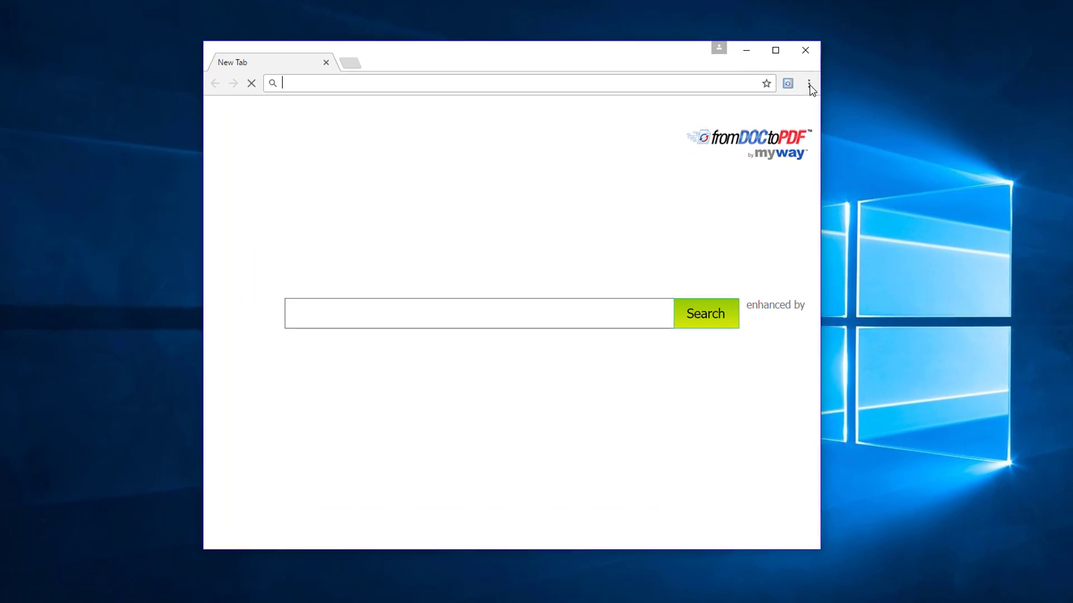
{"action": "left_click", "coordinate": [817, 77]}
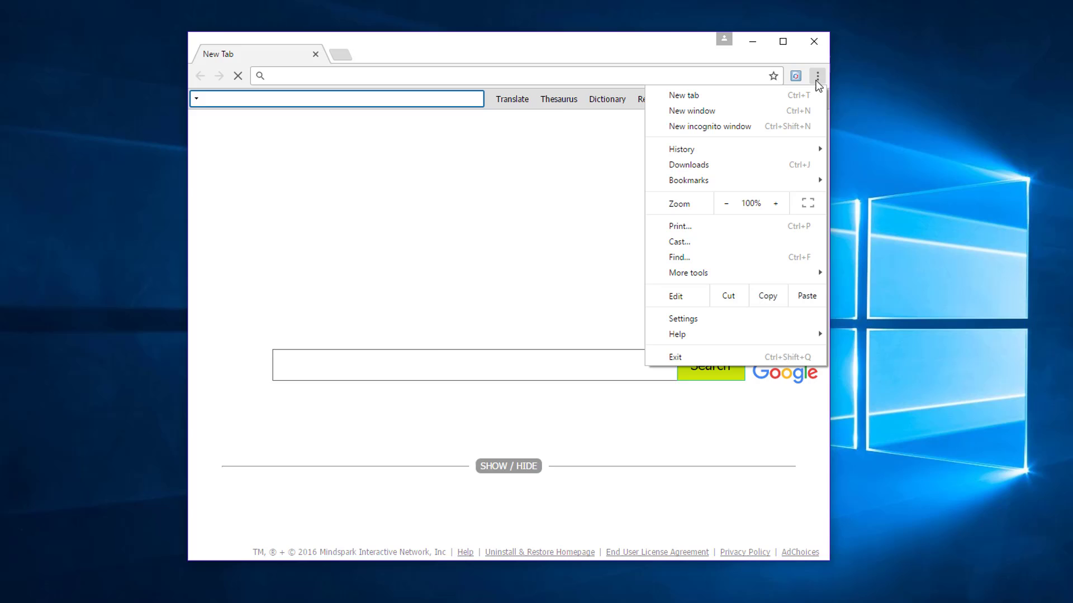
{"action": "left_click", "coordinate": [710, 318]}
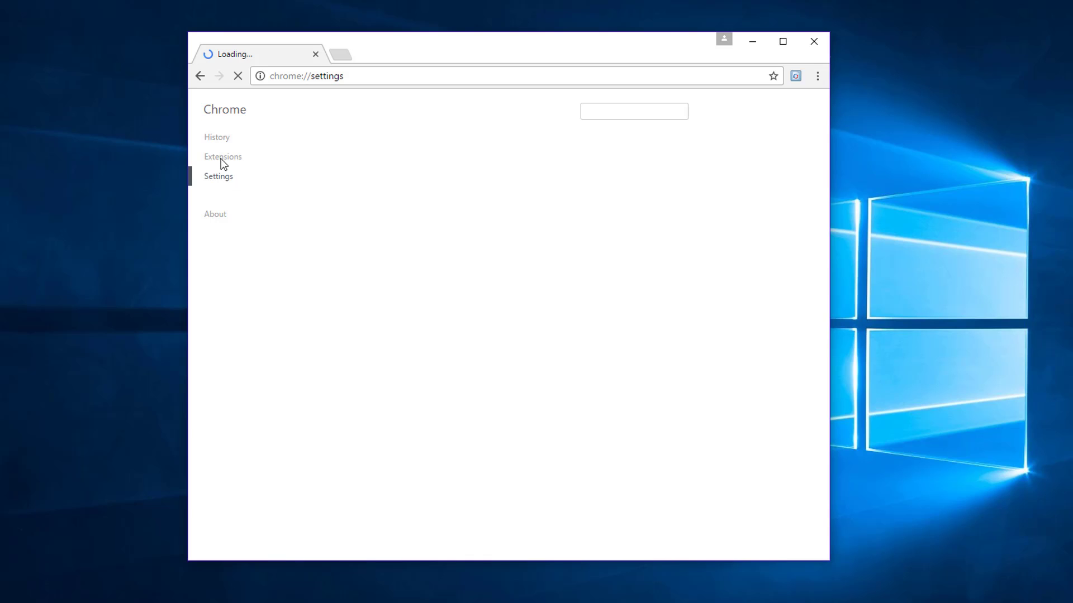
{"action": "left_click", "coordinate": [223, 160]}
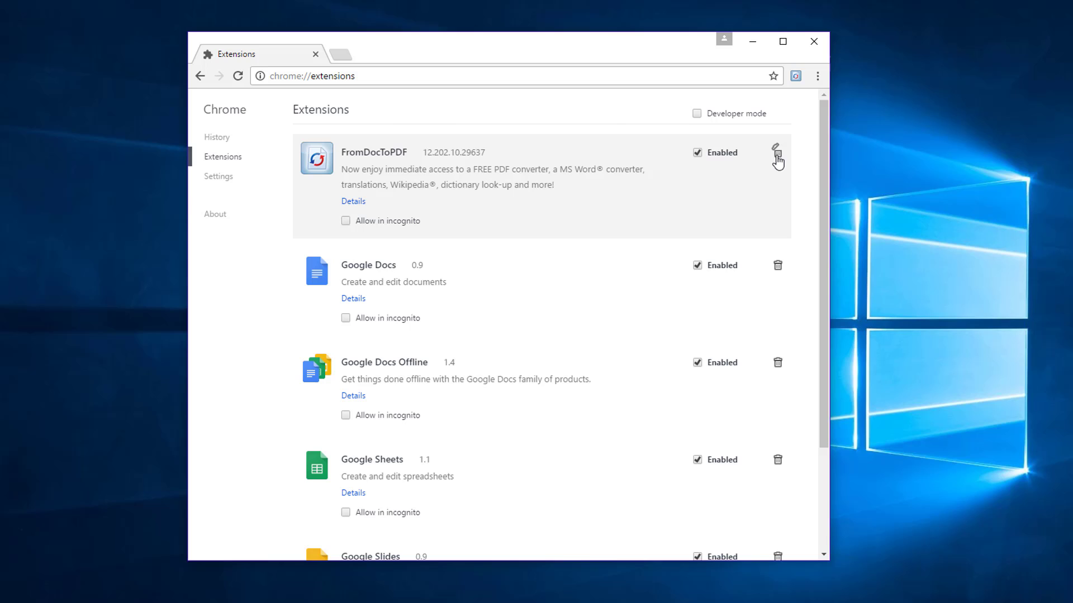
{"action": "left_click", "coordinate": [777, 154]}
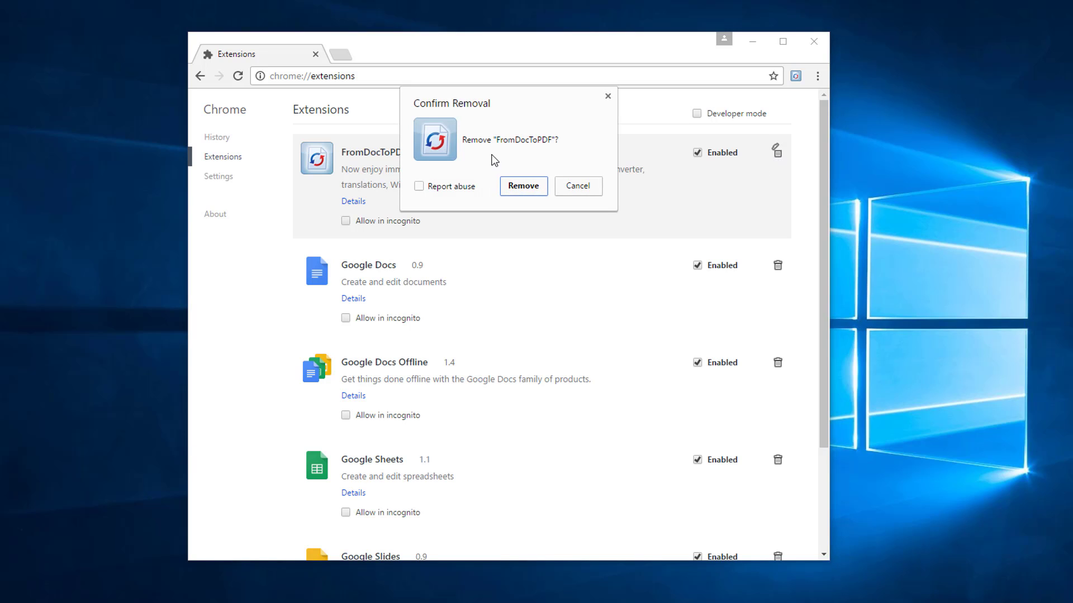
{"action": "left_click", "coordinate": [513, 190]}
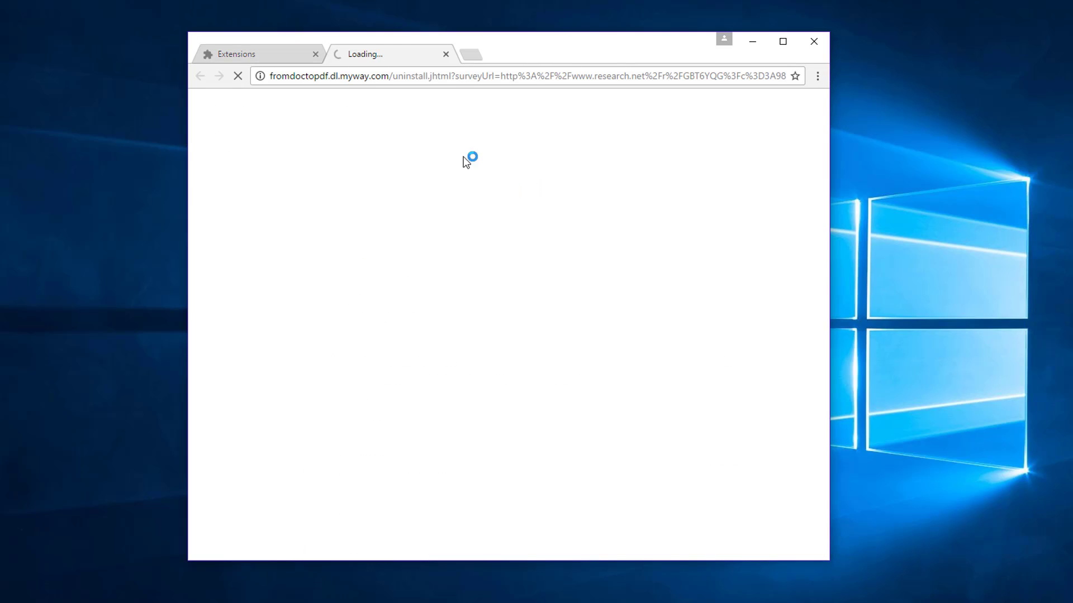
{"action": "left_click", "coordinate": [445, 55]}
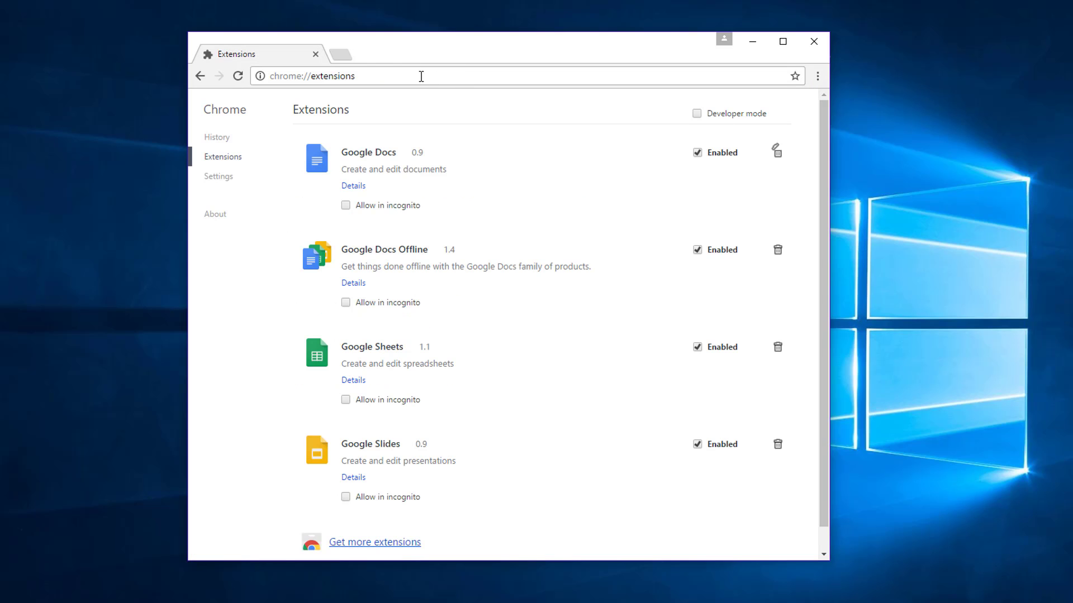
{"action": "left_click", "coordinate": [315, 54]}
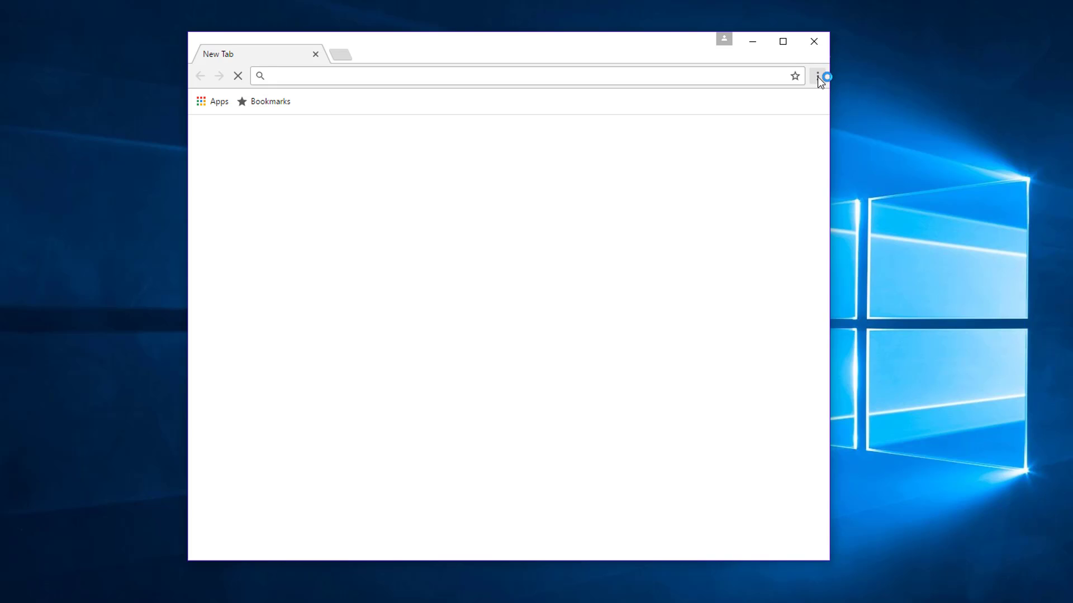
Remove the fromdoctopdf most-visited tile from Chrome's New Tab page
{"action": "left_click", "coordinate": [817, 76]}
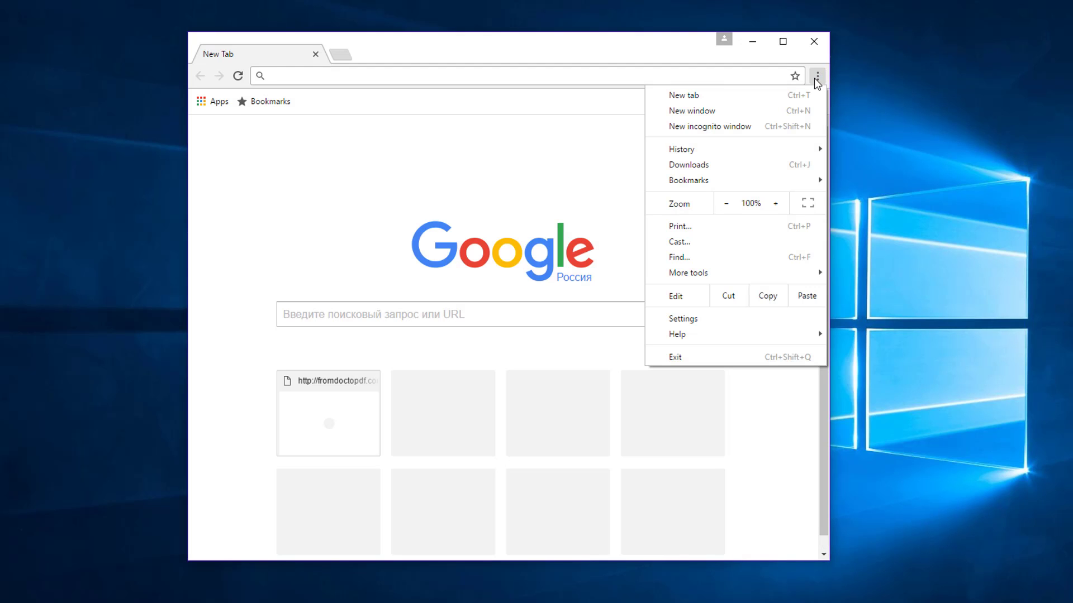
{"action": "left_click", "coordinate": [376, 361]}
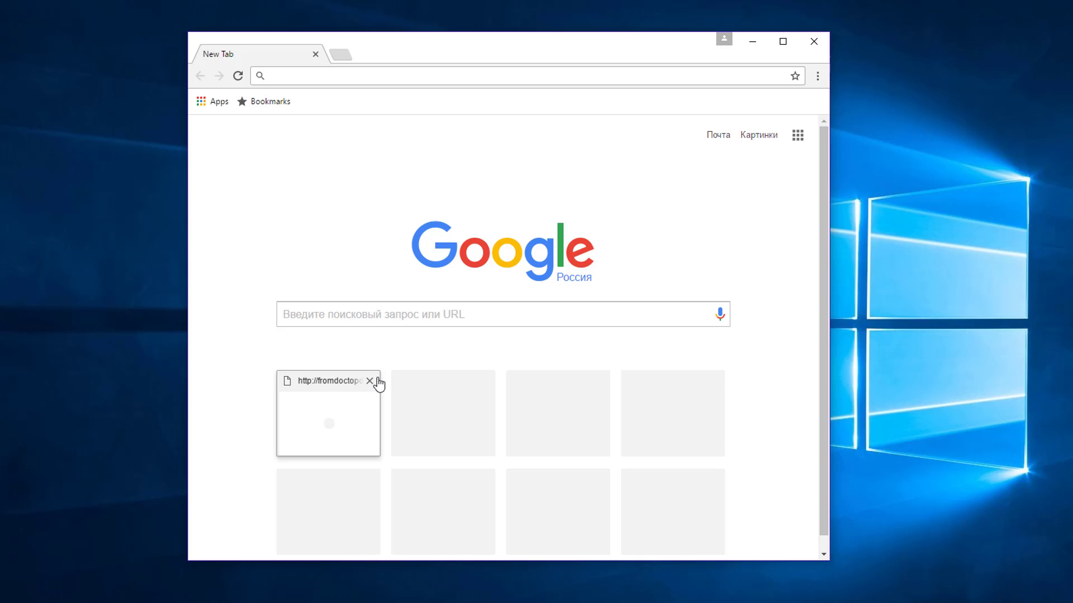
{"action": "left_click", "coordinate": [370, 381]}
Check Chrome's Extensions list for leftovers, then return to the main Settings page
{"action": "left_click", "coordinate": [818, 76]}
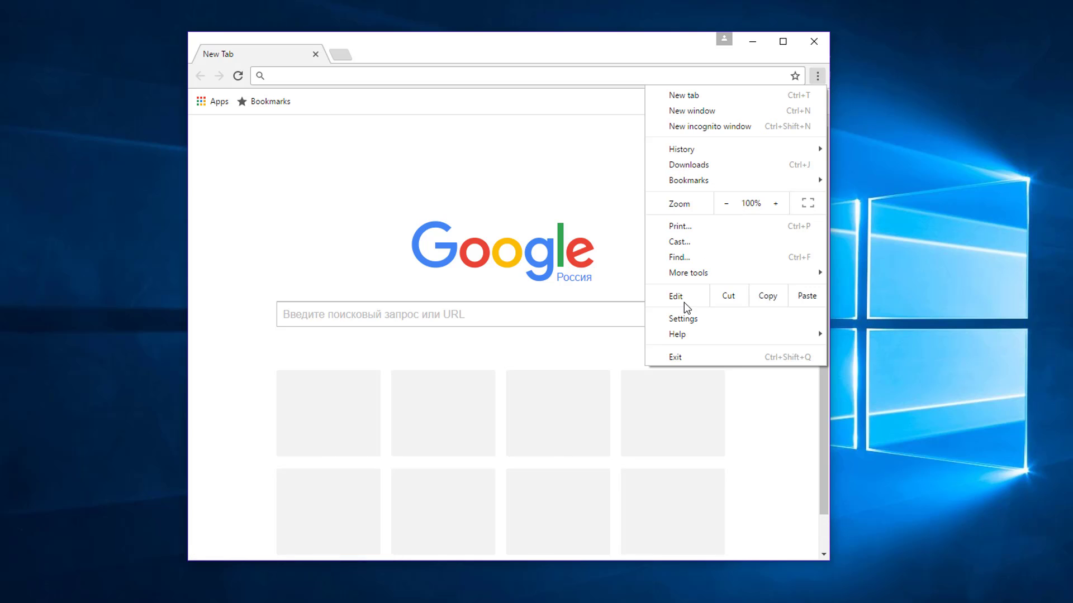
{"action": "left_click", "coordinate": [683, 318]}
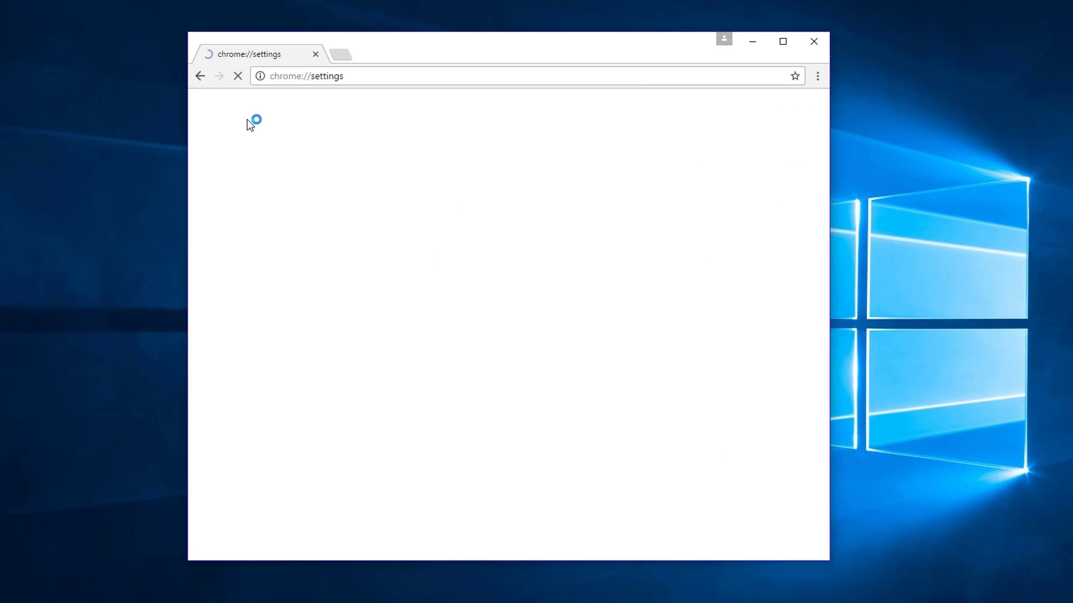
{"action": "left_click", "coordinate": [229, 158]}
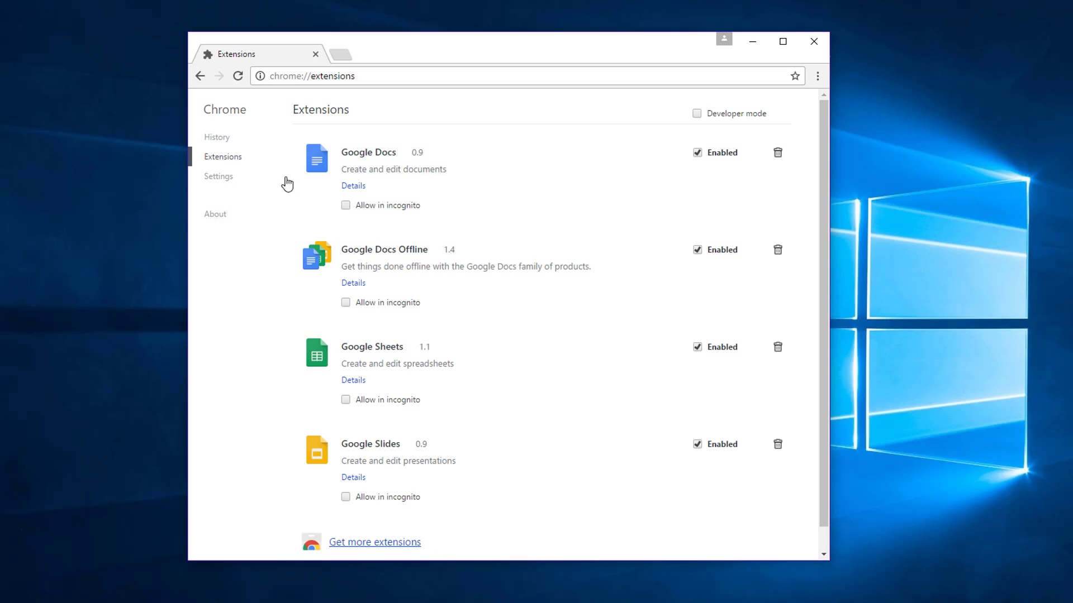
{"action": "scroll", "coordinate": [441, 275], "scroll_direction": "down", "scroll_amount": 1}
{"action": "scroll", "coordinate": [454, 293], "scroll_direction": "up", "scroll_amount": 1}
{"action": "left_click", "coordinate": [220, 178]}
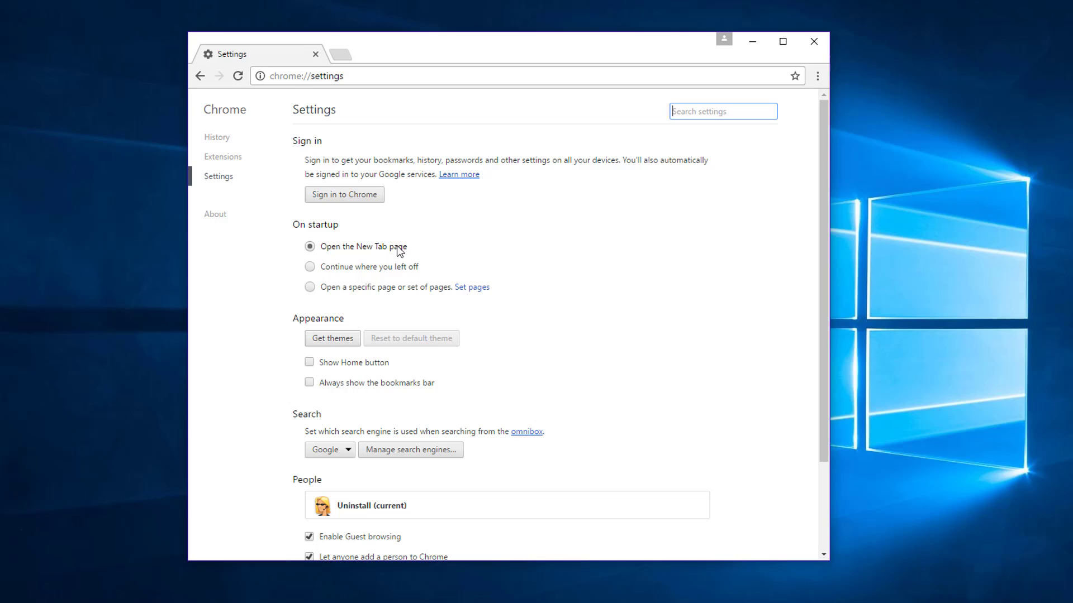
Review the startup pages and configured home page, leaving Show Home button off
{"action": "left_click", "coordinate": [463, 290]}
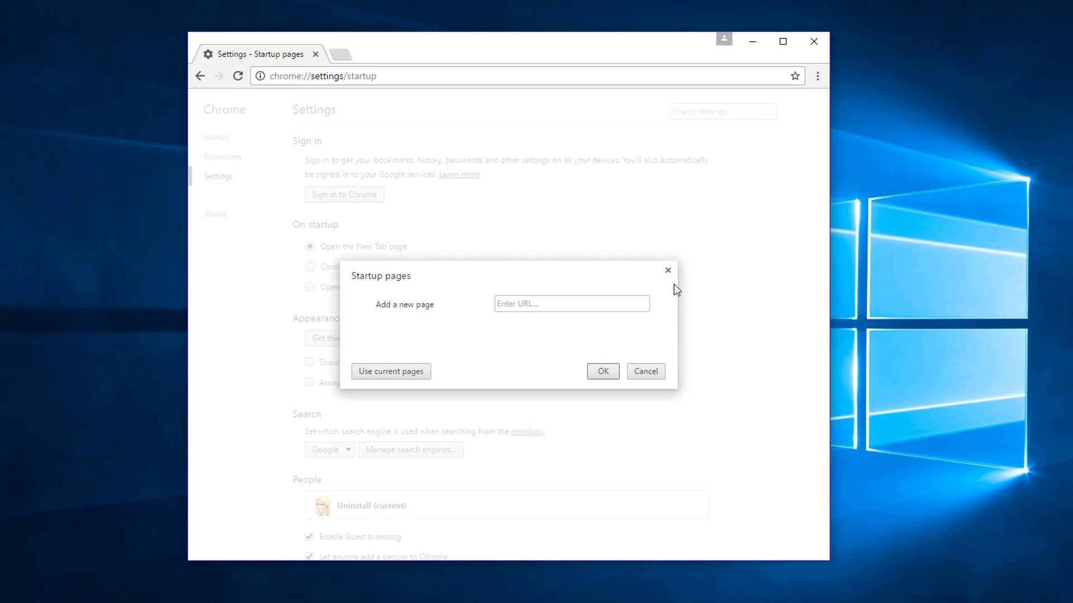
{"action": "key", "text": "Escape"}
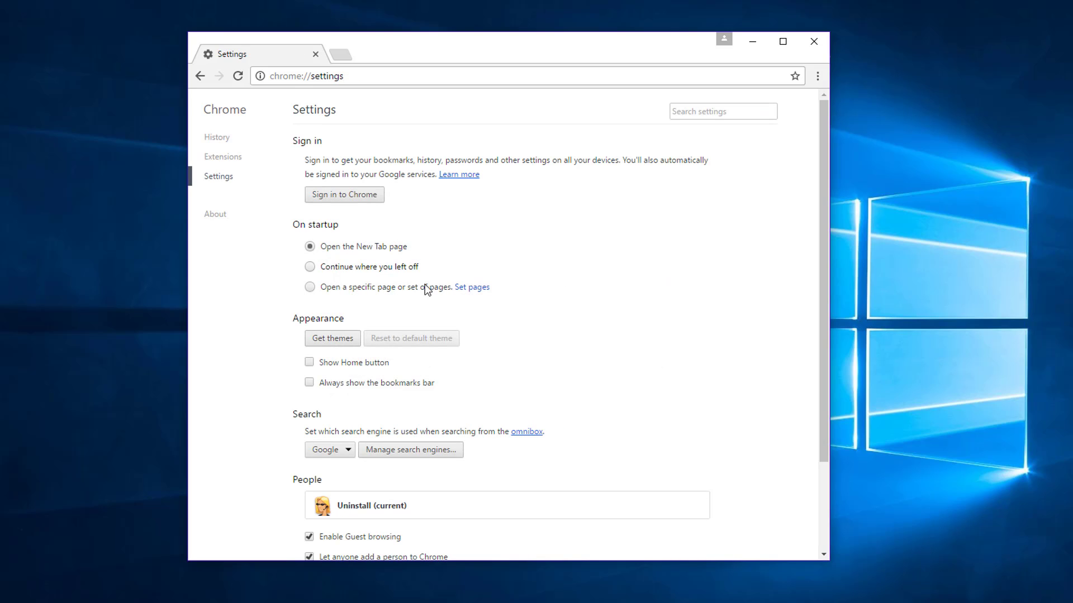
{"action": "left_click", "coordinate": [310, 362]}
{"action": "left_click", "coordinate": [382, 380]}
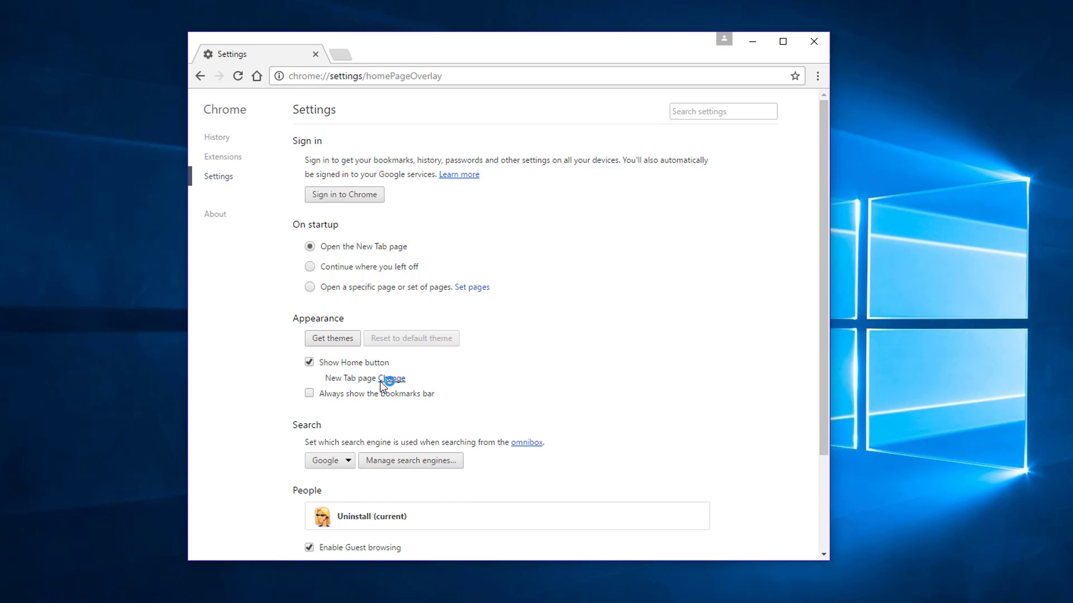
{"action": "left_click", "coordinate": [634, 279]}
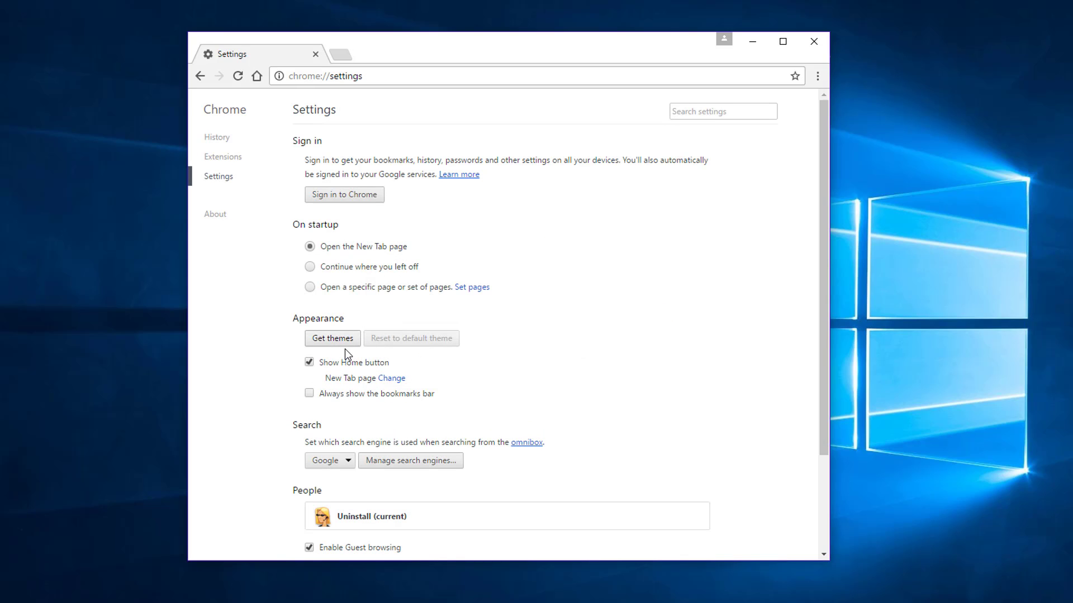
{"action": "left_click", "coordinate": [310, 362]}
Keep Google as the default search engine in Manage search engines
{"action": "left_click", "coordinate": [400, 451]}
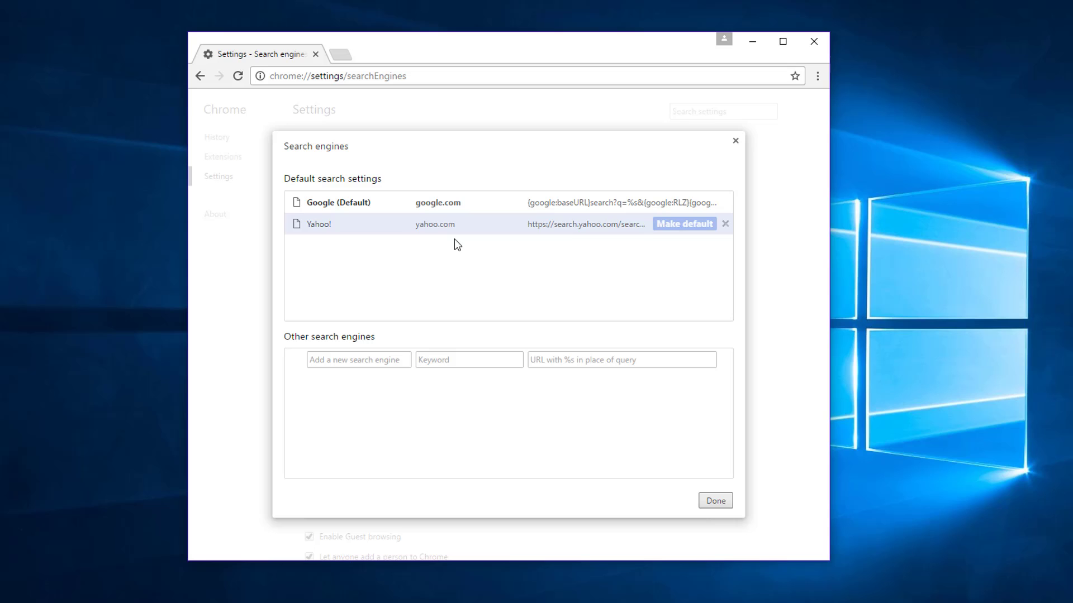
{"action": "left_click", "coordinate": [687, 225]}
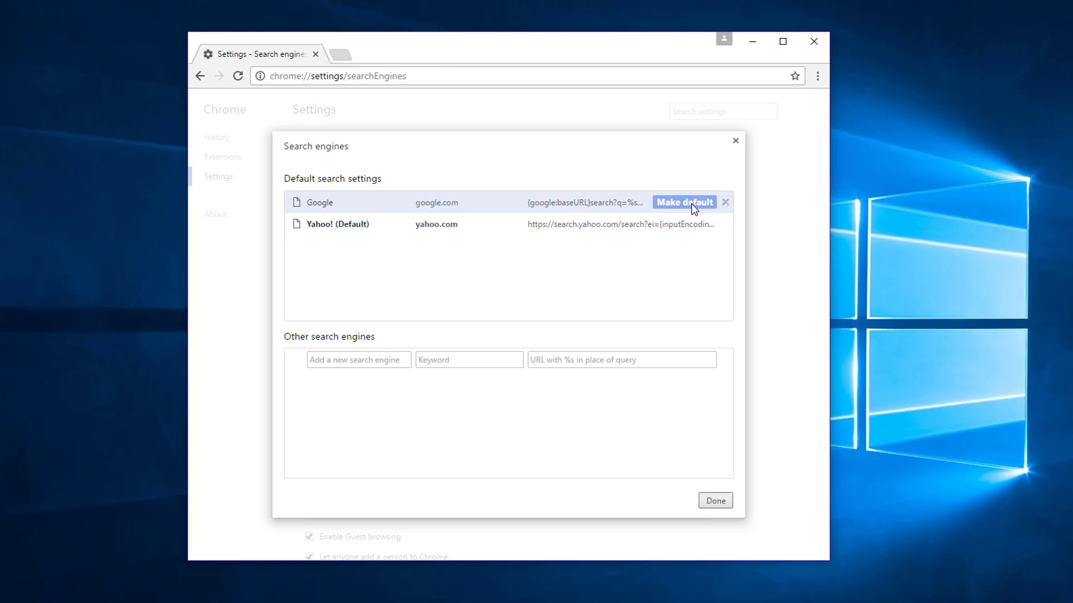
{"action": "left_click", "coordinate": [690, 203]}
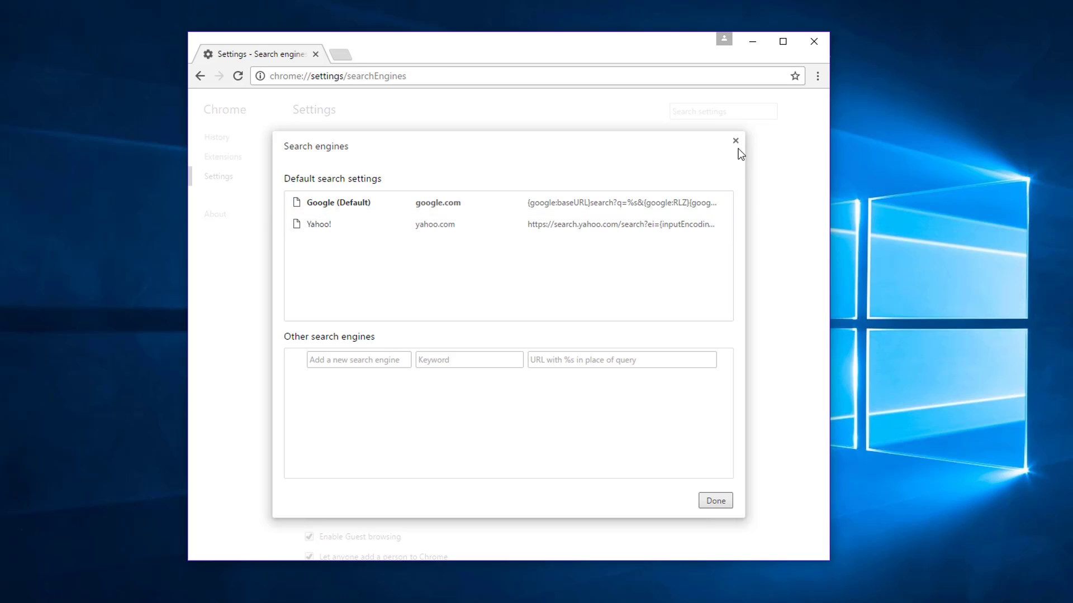
{"action": "left_click", "coordinate": [736, 141]}
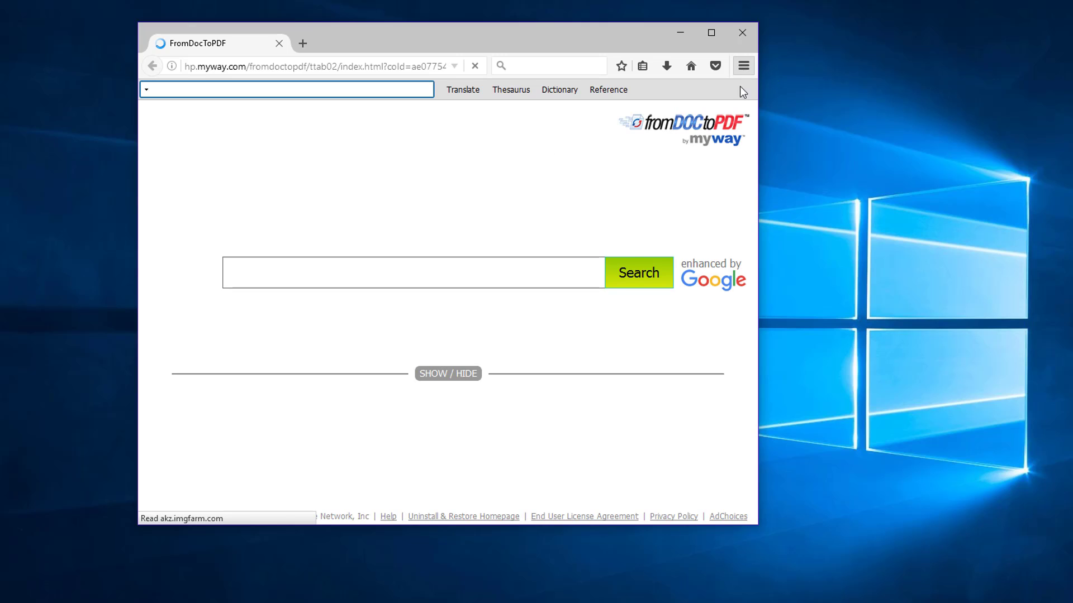
Remove the FromDocToPDF Firefox add-on, restoring the previous home page, and close the leftover tabs
{"action": "left_click", "coordinate": [743, 66]}
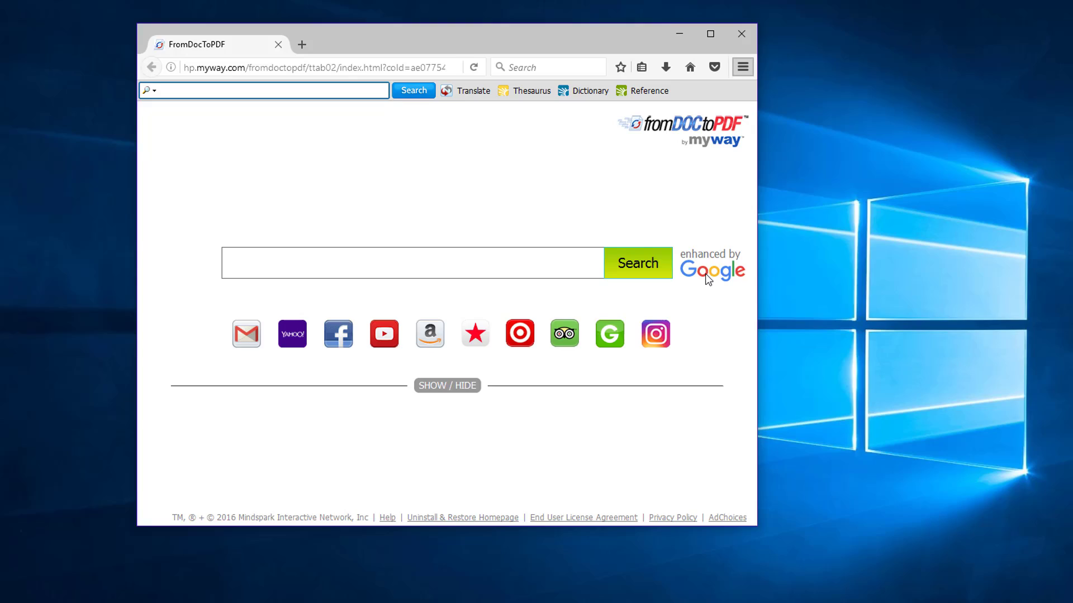
{"action": "key", "text": "ctrl+shift+a"}
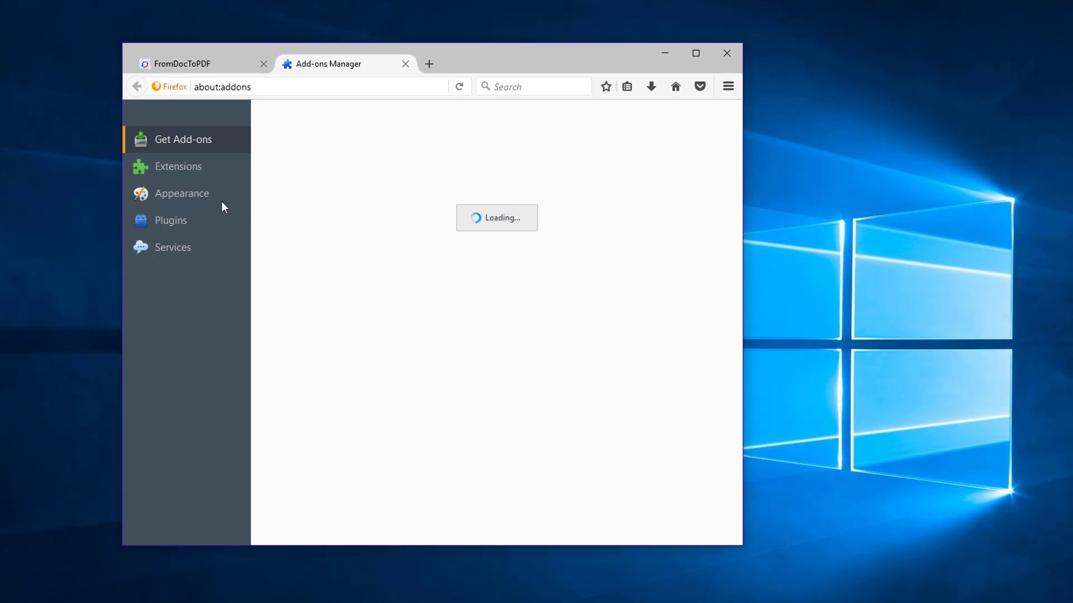
{"action": "left_click", "coordinate": [172, 167]}
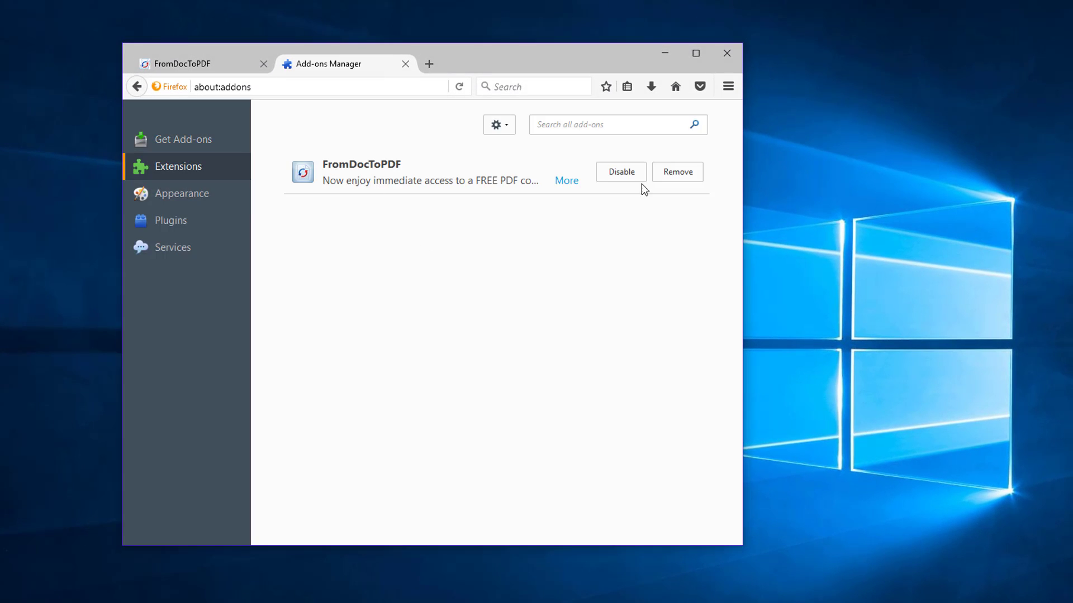
{"action": "left_click", "coordinate": [680, 175]}
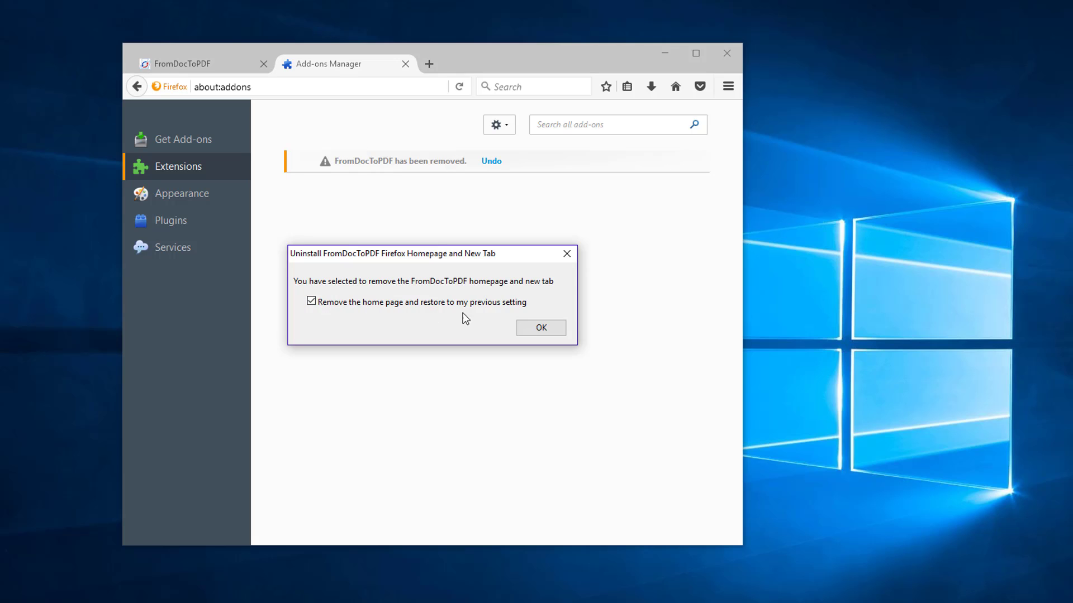
{"action": "left_click", "coordinate": [546, 328]}
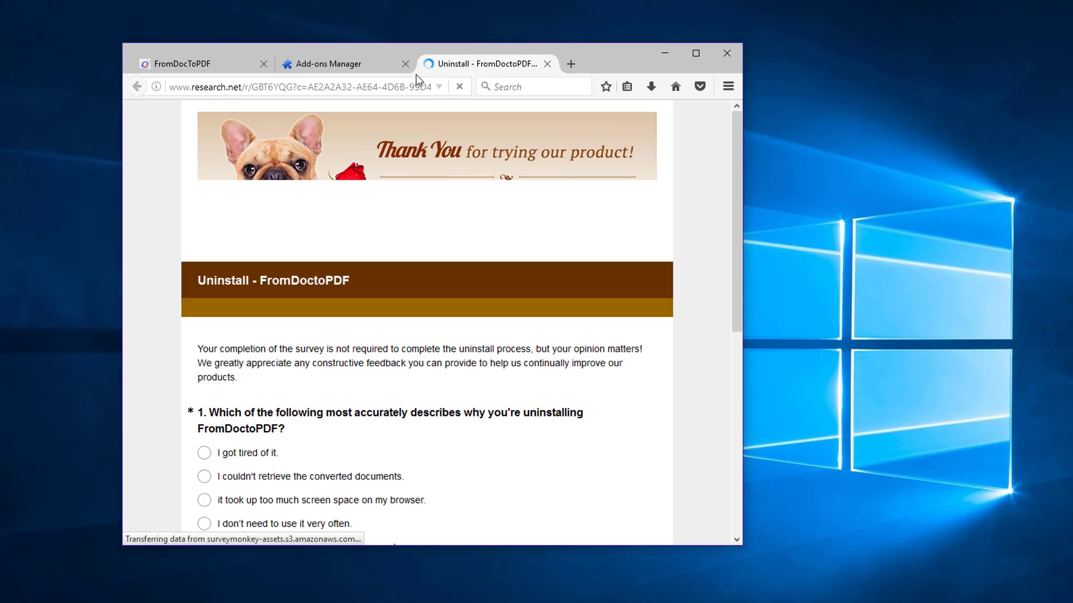
{"action": "left_click", "coordinate": [406, 64]}
{"action": "left_click", "coordinate": [406, 63]}
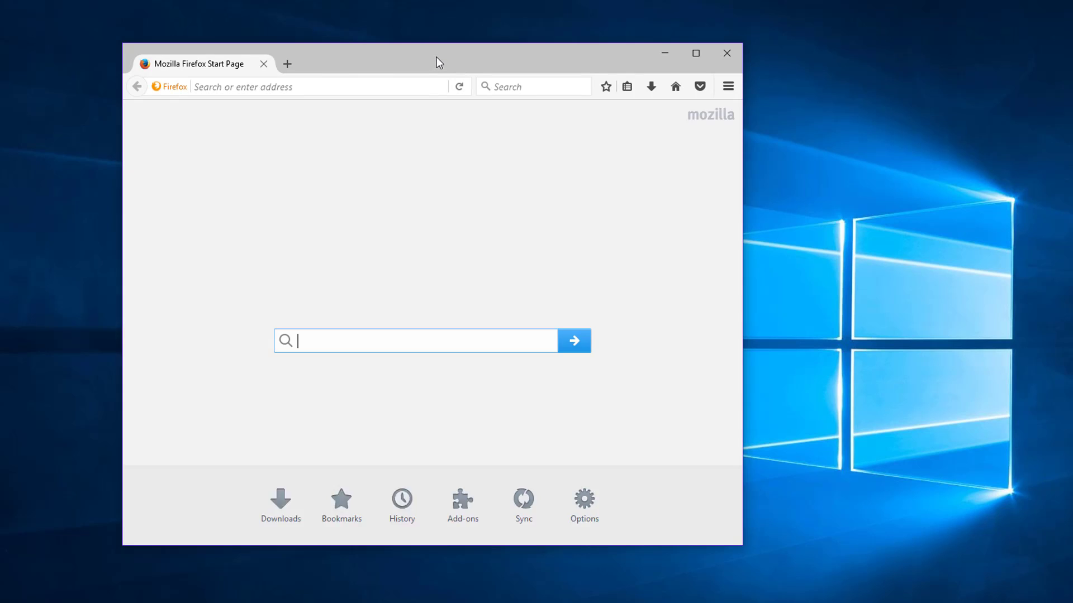
Close Firefox and bring Malwarebytes' threat scan results to the front
{"action": "left_click", "coordinate": [794, 61]}
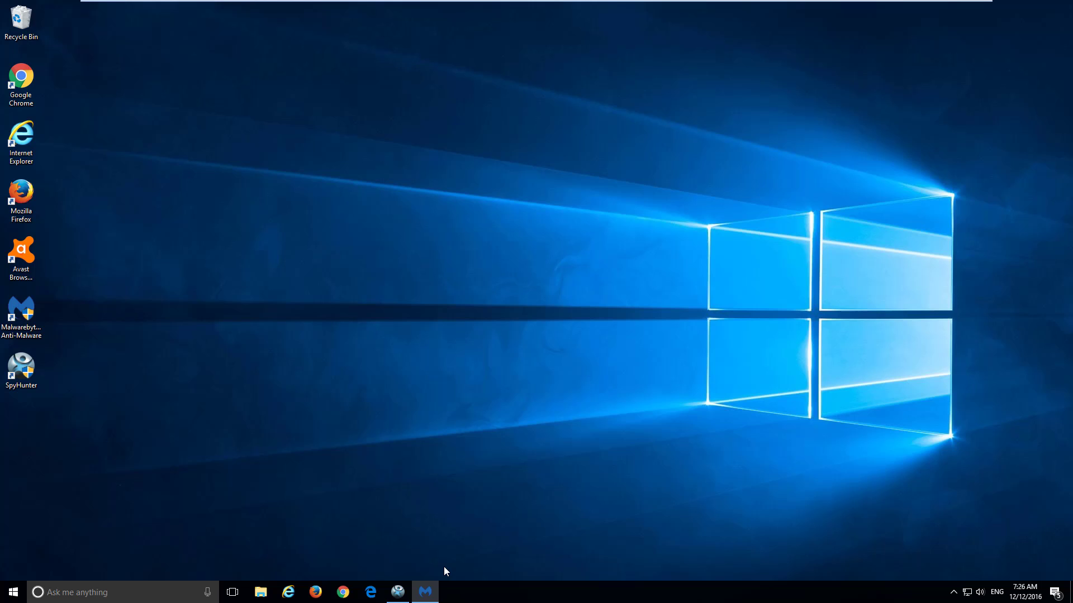
{"action": "mouse_move", "coordinate": [426, 598]}
{"action": "left_click", "coordinate": [426, 592]}
{"action": "left_click", "coordinate": [398, 592]}
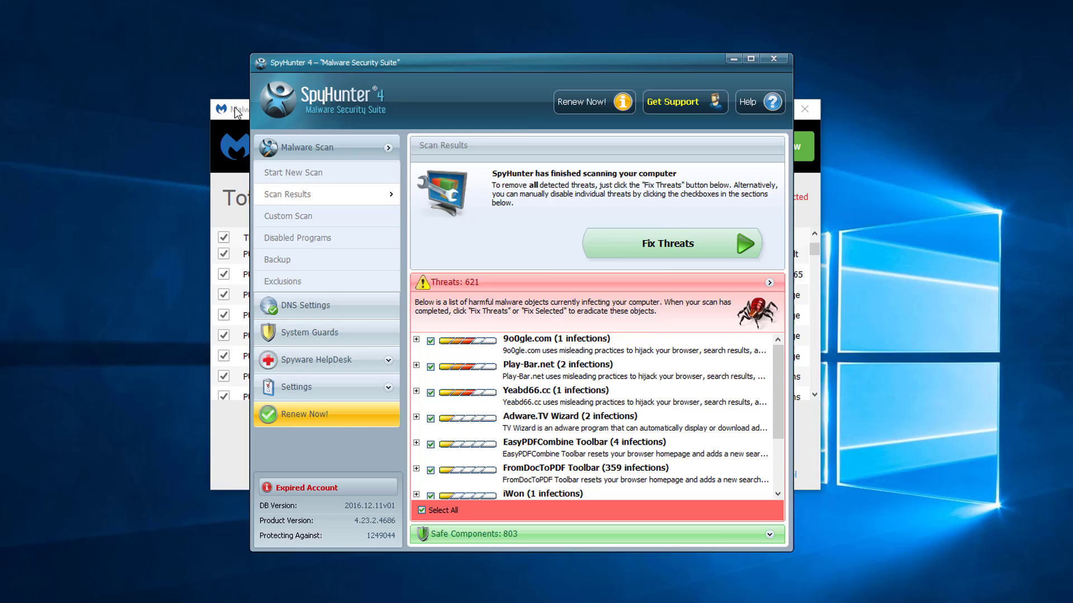
{"action": "left_click", "coordinate": [237, 114]}
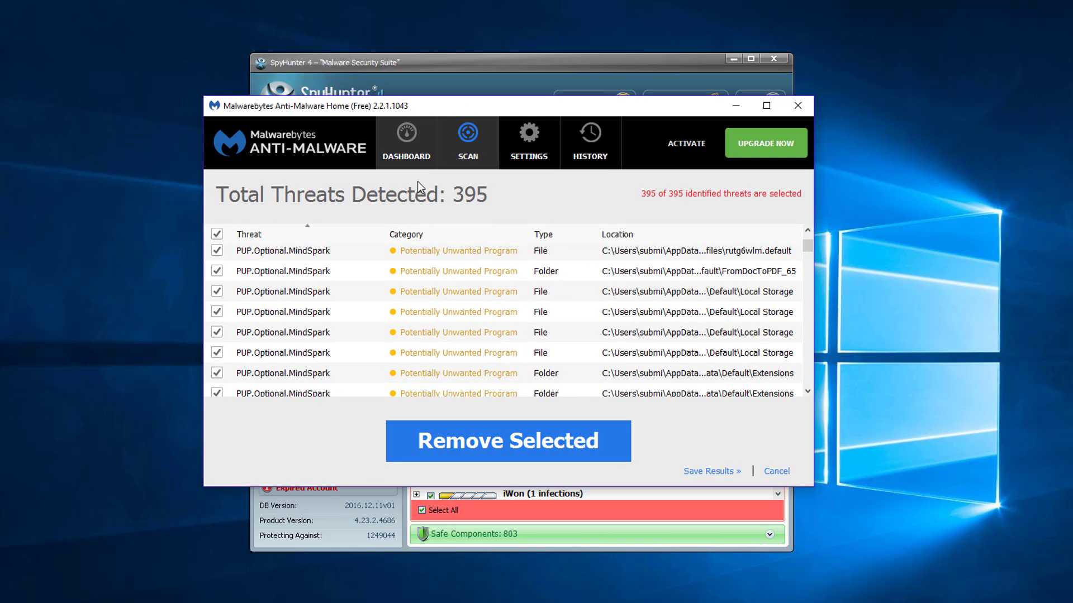
Review the 395 detected threats and quarantine them all with Remove Selected
{"action": "scroll", "coordinate": [450, 364], "scroll_direction": "down", "scroll_amount": 10}
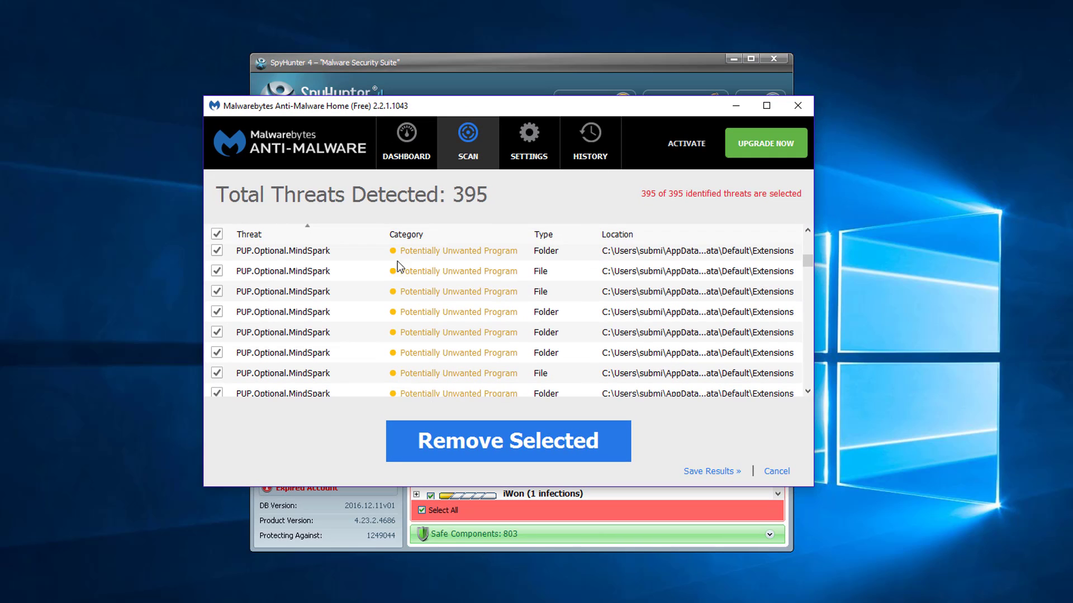
{"action": "scroll", "coordinate": [436, 358], "scroll_direction": "down", "scroll_amount": 2}
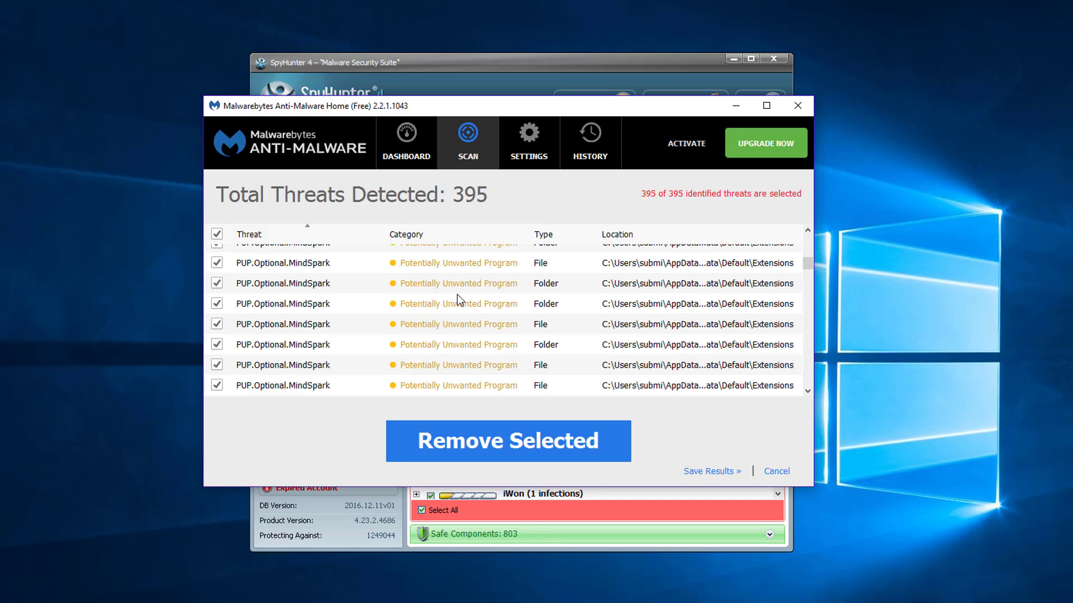
{"action": "scroll", "coordinate": [457, 294], "scroll_direction": "down", "scroll_amount": 1}
{"action": "left_click_drag", "start_coordinate": [809, 260], "coordinate": [827, 364]}
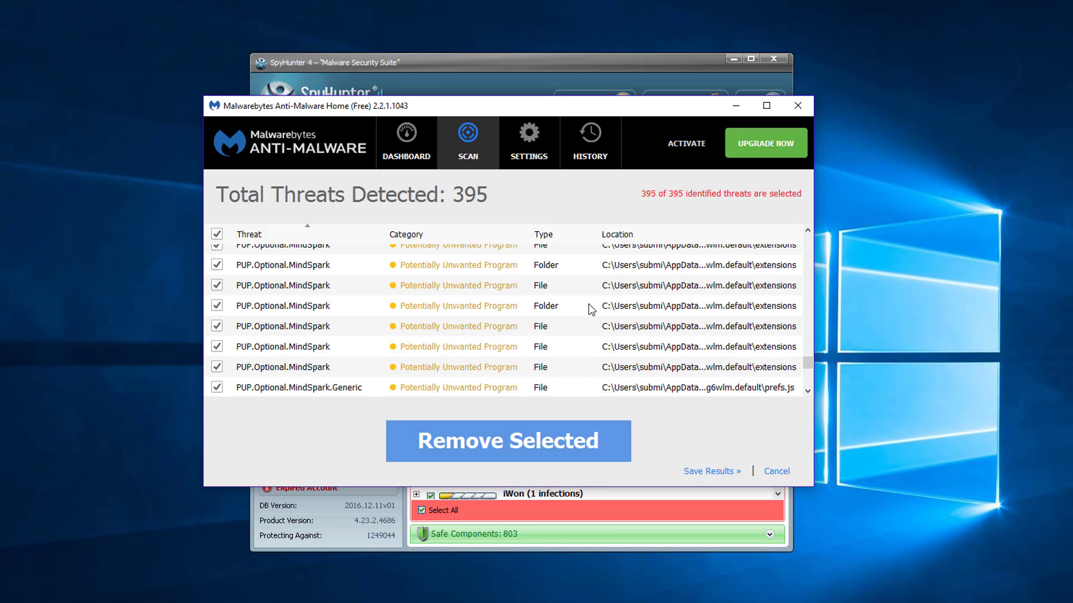
{"action": "left_click", "coordinate": [467, 442]}
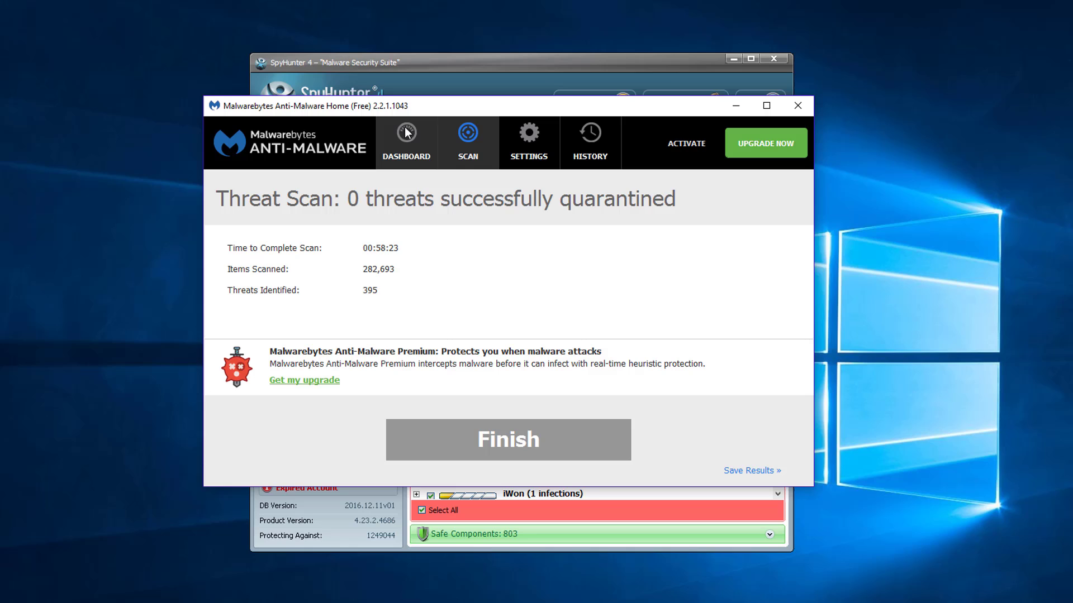
{"action": "left_click_drag", "start_coordinate": [419, 104], "coordinate": [417, 107]}
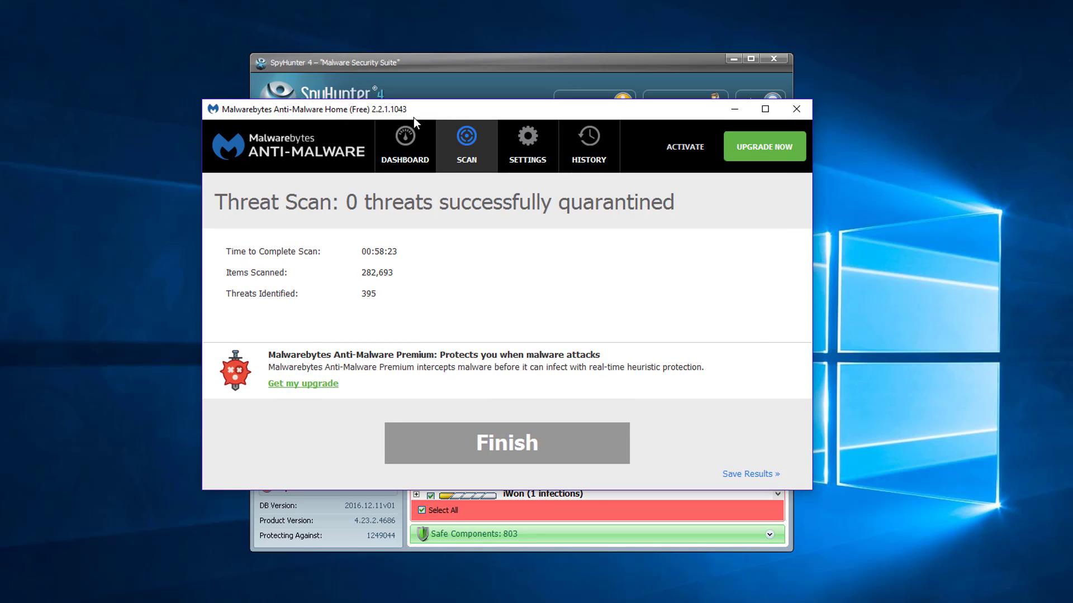
Minimize Malwarebytes and point out SpyHunter's FromDocToPDF Toolbar and Mindspark Toolbars threats
{"action": "left_click", "coordinate": [743, 114]}
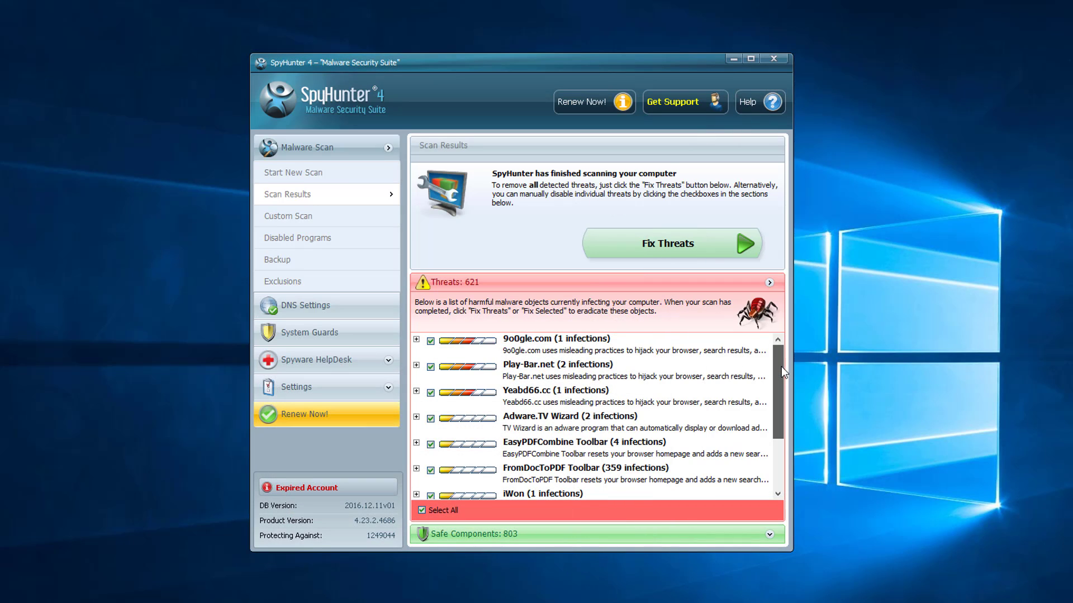
{"action": "left_click_drag", "start_coordinate": [781, 367], "coordinate": [781, 410]}
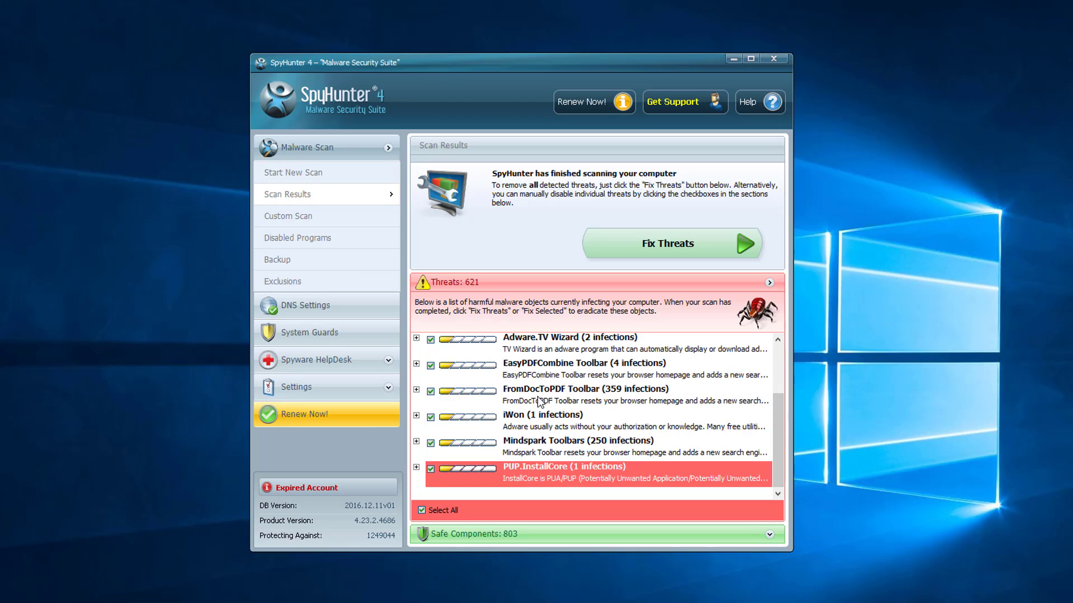
{"action": "scroll", "coordinate": [492, 441], "scroll_direction": "up", "scroll_amount": 1}
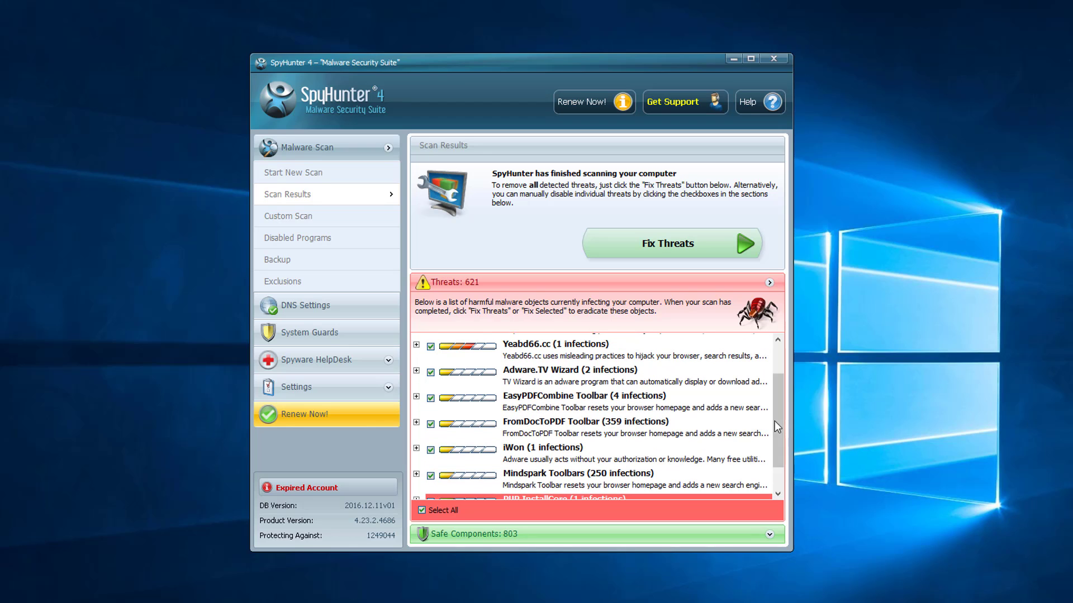
{"action": "left_click_drag", "start_coordinate": [775, 421], "coordinate": [782, 441]}
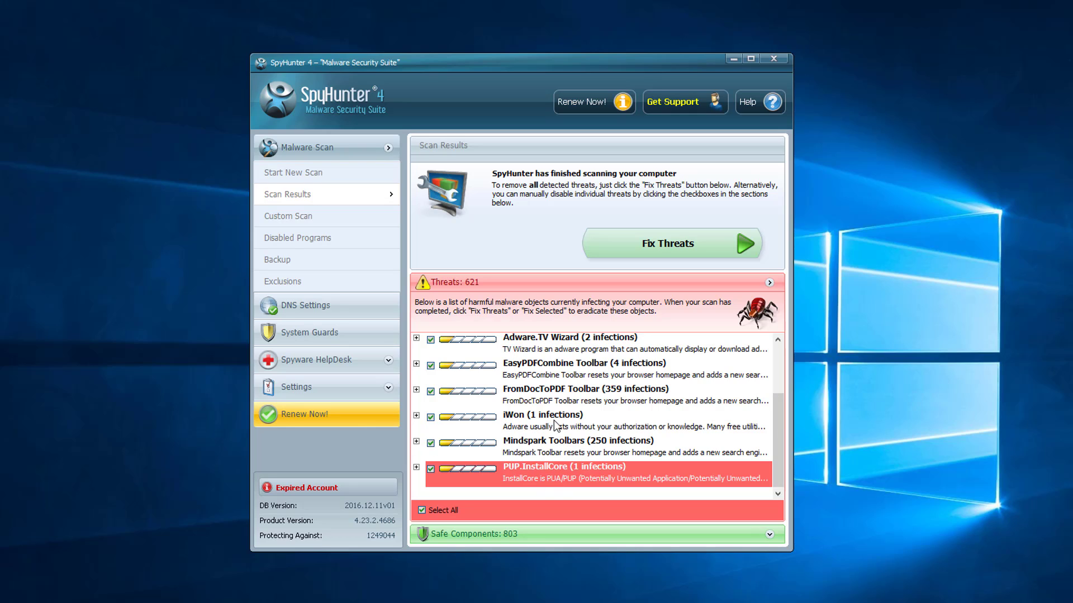
{"action": "left_click", "coordinate": [553, 399]}
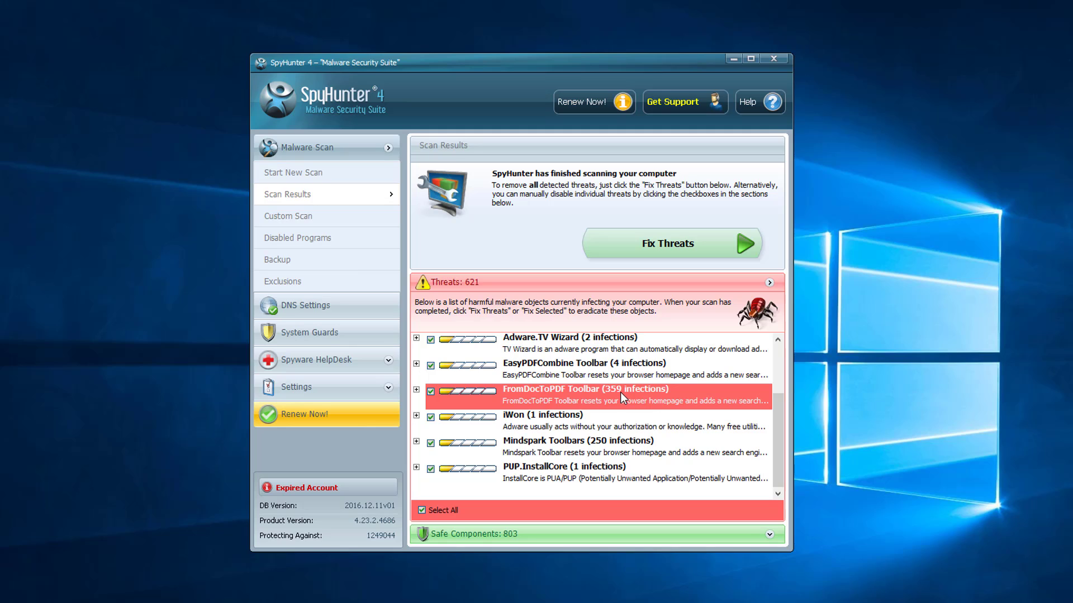
{"action": "left_click", "coordinate": [553, 442]}
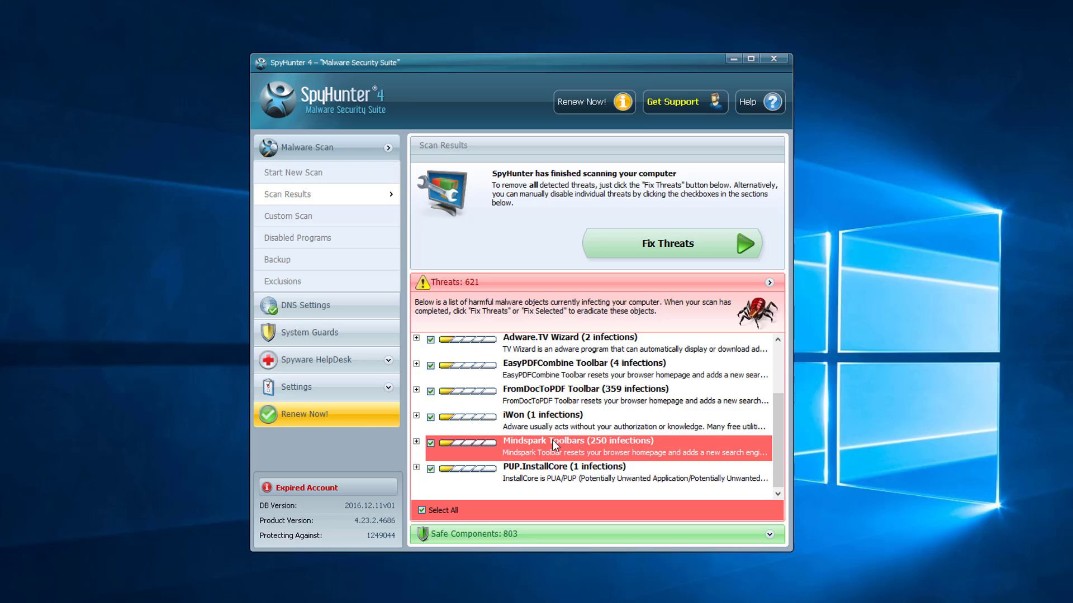
Scroll through the rest of SpyHunter's 621 threats, then minimize both scanner windows
{"action": "scroll", "coordinate": [545, 425], "scroll_direction": "up", "scroll_amount": 3}
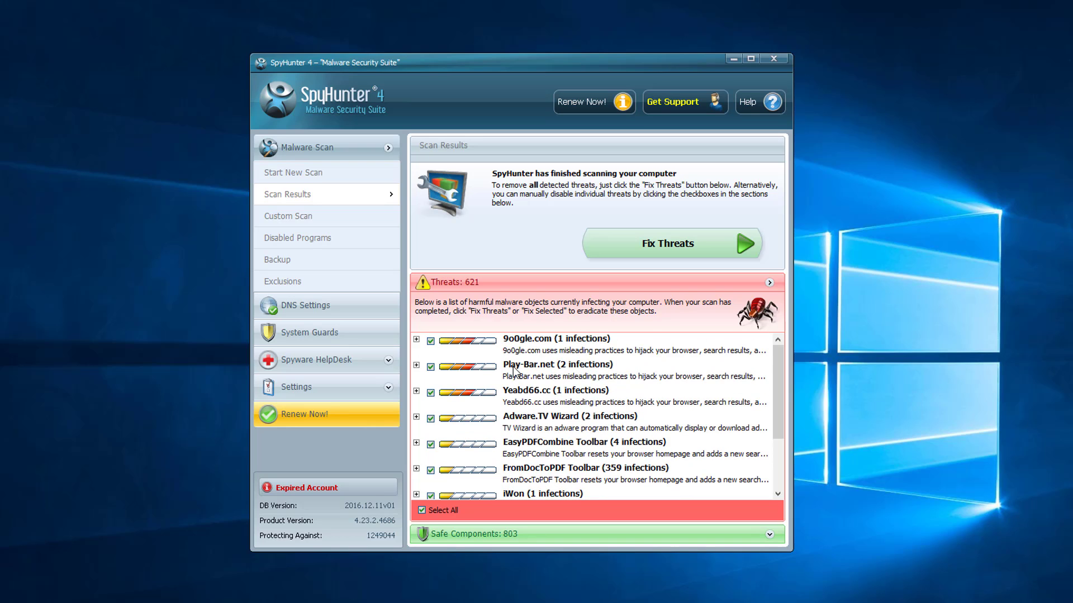
{"action": "scroll", "coordinate": [513, 380], "scroll_direction": "down", "scroll_amount": 3}
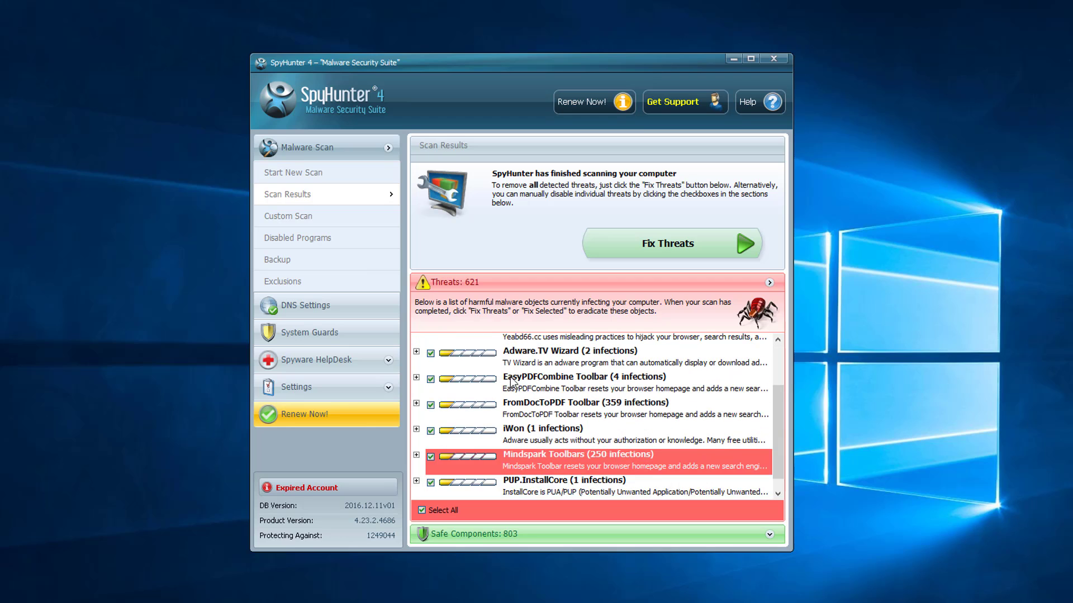
{"action": "scroll", "coordinate": [556, 414], "scroll_direction": "up", "scroll_amount": 3}
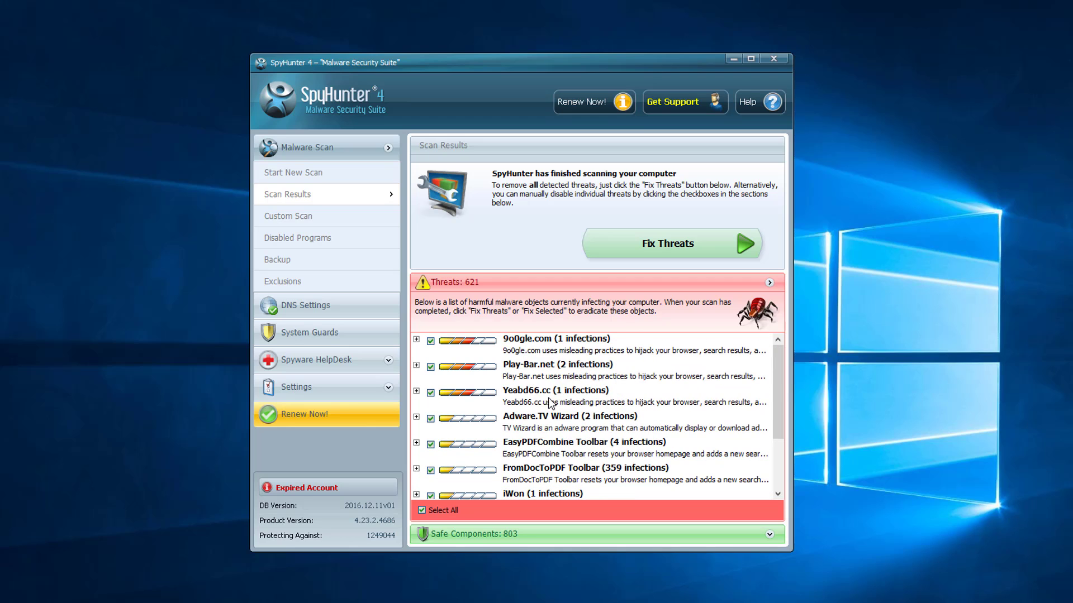
{"action": "left_click_drag", "start_coordinate": [775, 388], "coordinate": [779, 455]}
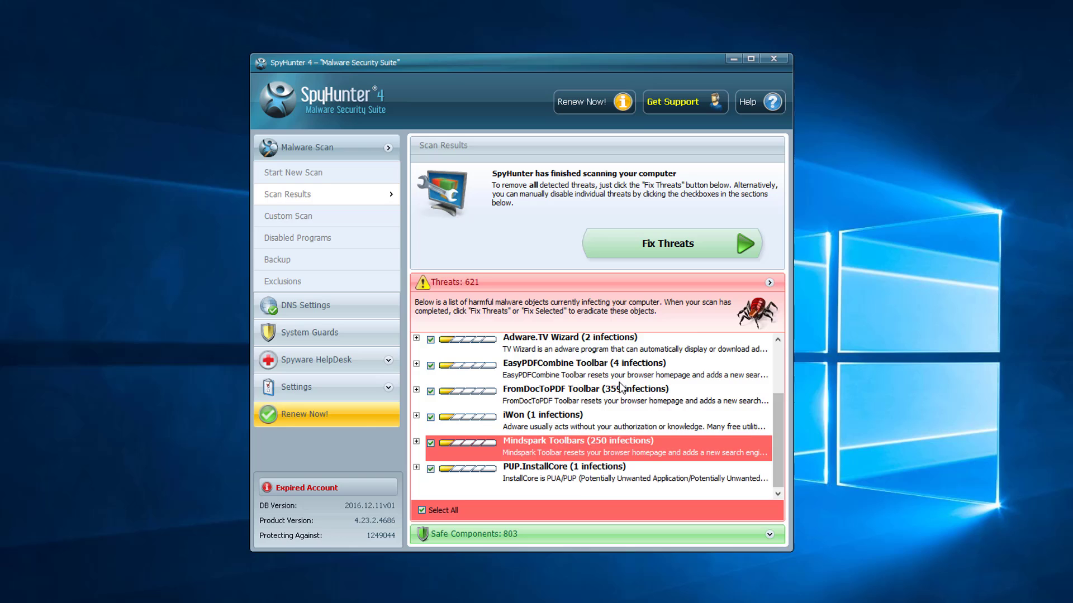
{"action": "scroll", "coordinate": [626, 398], "scroll_direction": "up", "scroll_amount": 3}
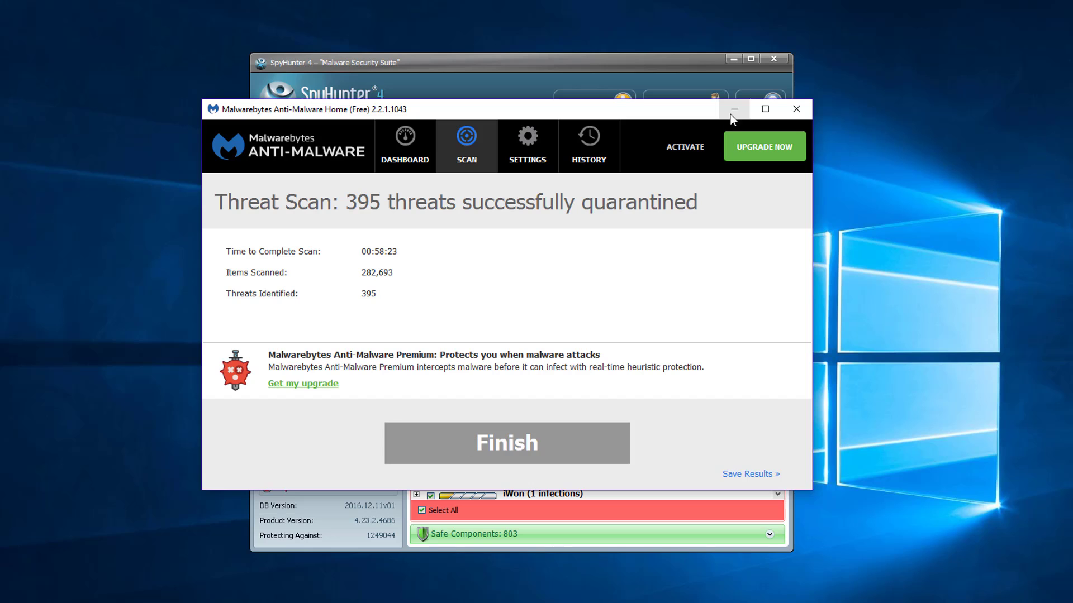
{"action": "left_click", "coordinate": [735, 112]}
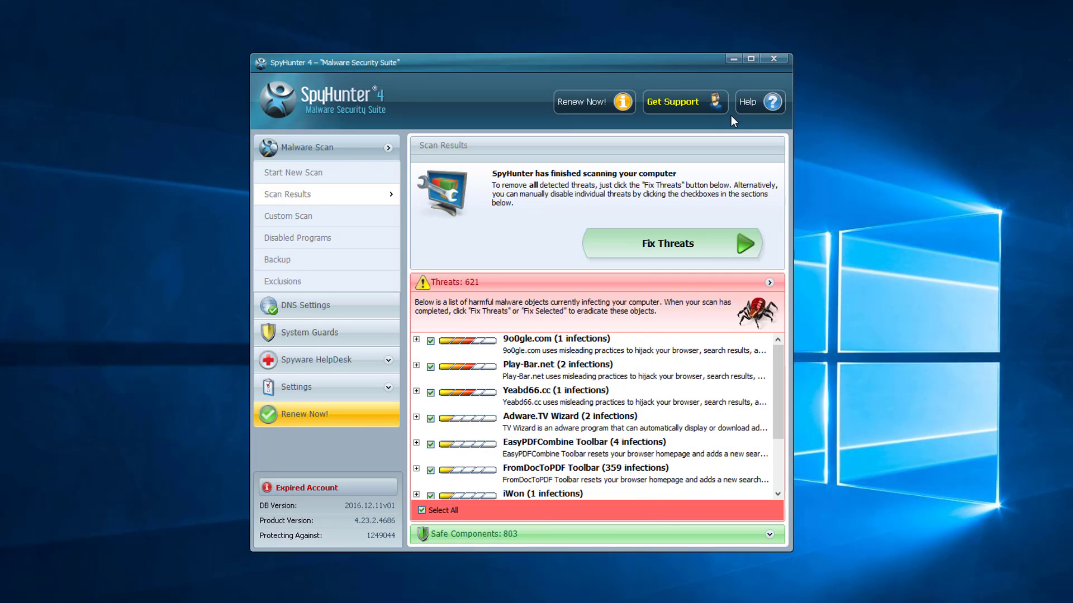
{"action": "left_click", "coordinate": [734, 60]}
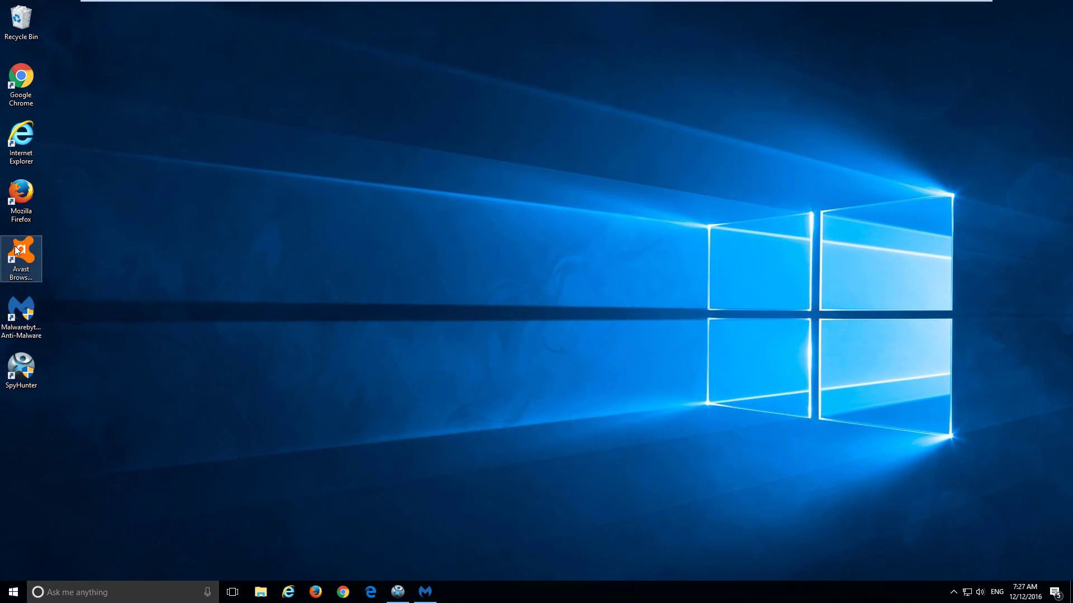
Launch Avast Browser Cleanup and open its Internet Explorer and Mozilla Firefox pages
{"action": "double_click", "coordinate": [23, 248]}
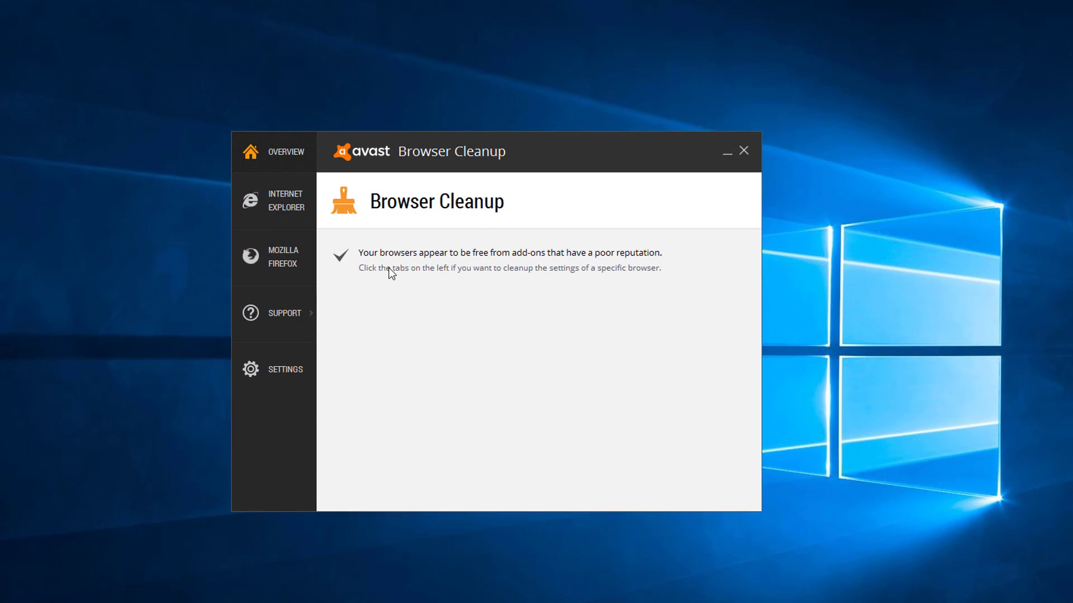
{"action": "left_click", "coordinate": [277, 206]}
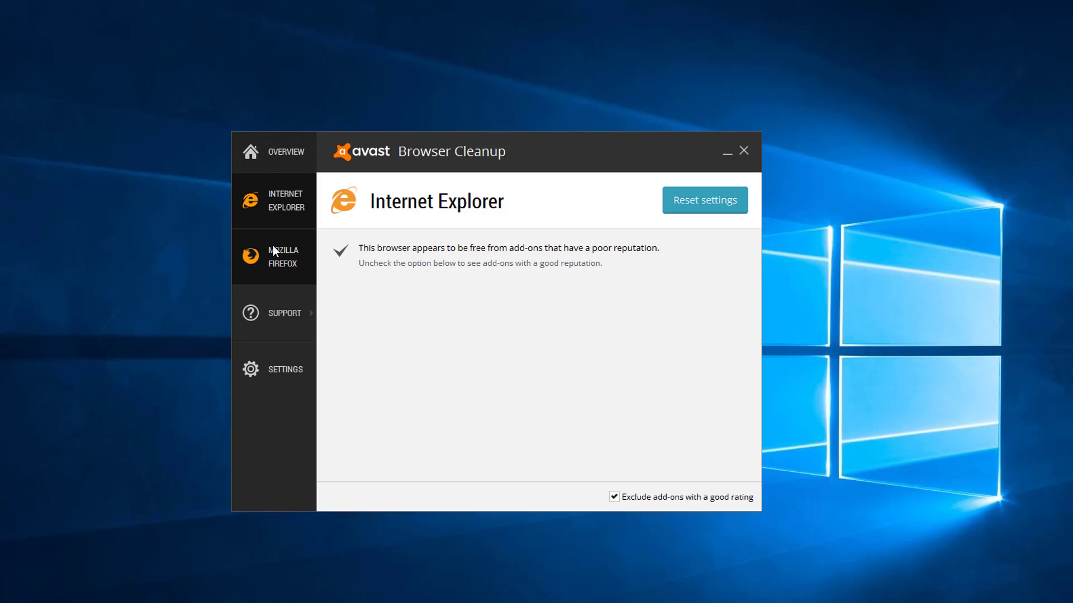
{"action": "left_click", "coordinate": [277, 253]}
{"action": "left_click", "coordinate": [288, 204]}
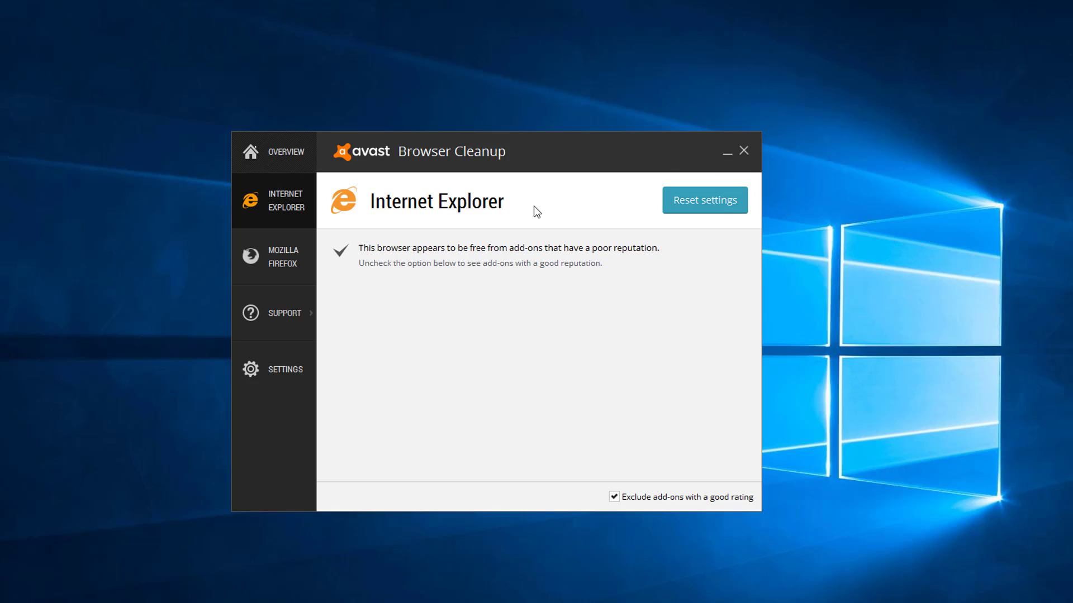
Toggle 'Exclude add-ons with a good rating' for Internet Explorer and Firefox, finding no poor-reputation add-ons
{"action": "left_click", "coordinate": [614, 496]}
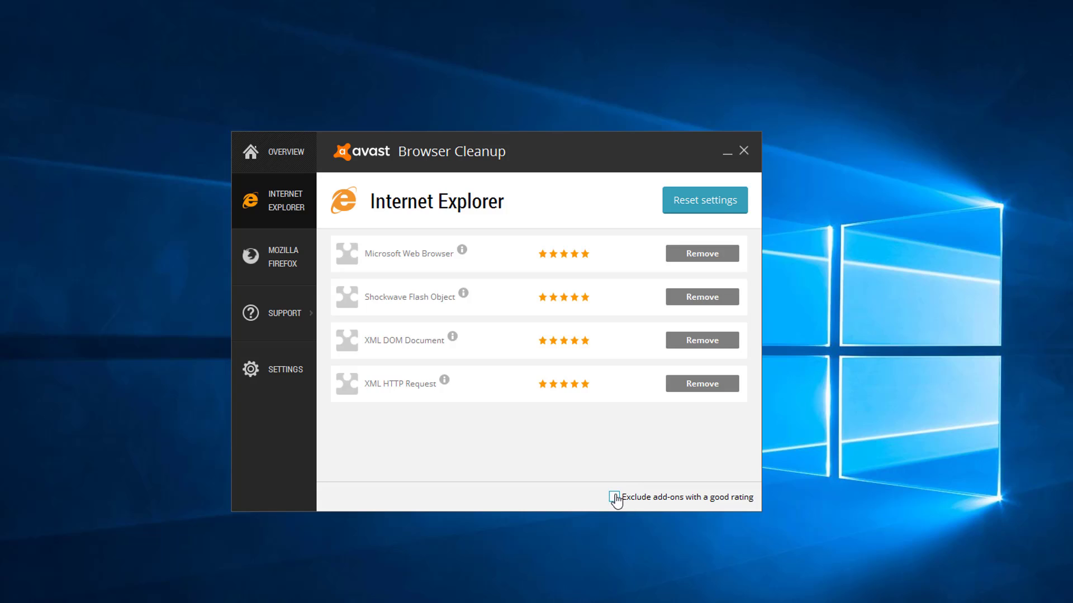
{"action": "left_click", "coordinate": [614, 497]}
{"action": "left_click", "coordinate": [308, 262]}
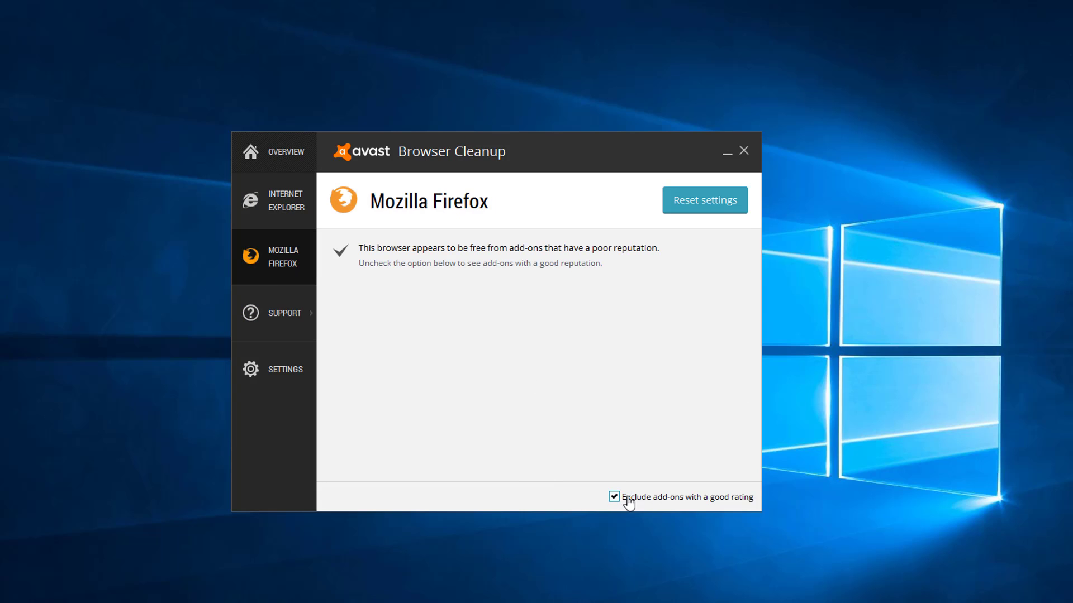
{"action": "left_click", "coordinate": [613, 497]}
{"action": "left_click", "coordinate": [613, 496]}
{"action": "left_click", "coordinate": [274, 211]}
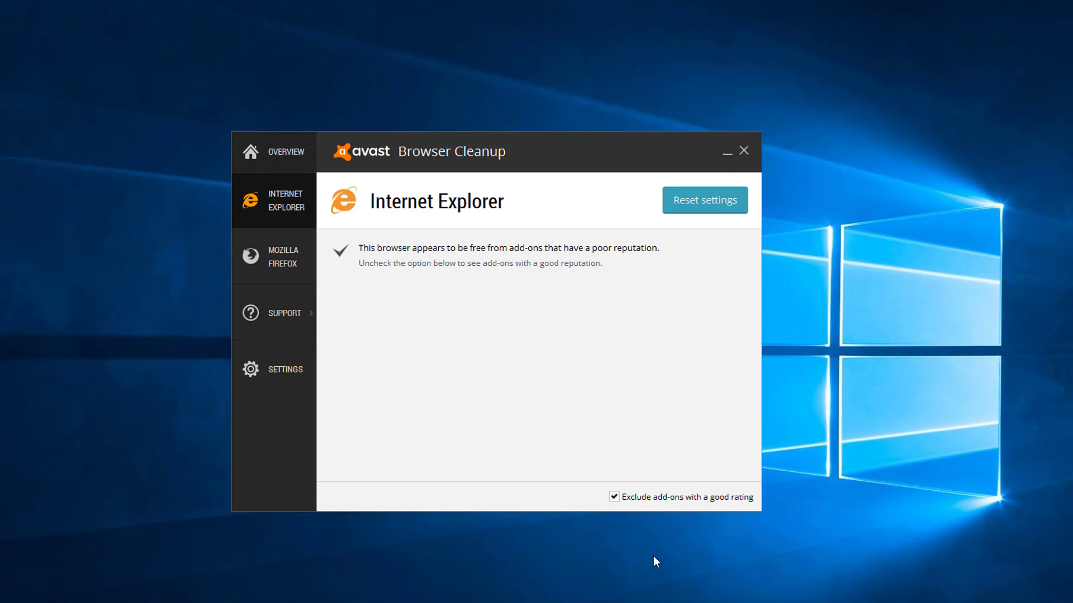
Close Avast Browser Cleanup and answer No to Malwarebytes' restart prompt after quarantining 395 threats
{"action": "left_click", "coordinate": [743, 150]}
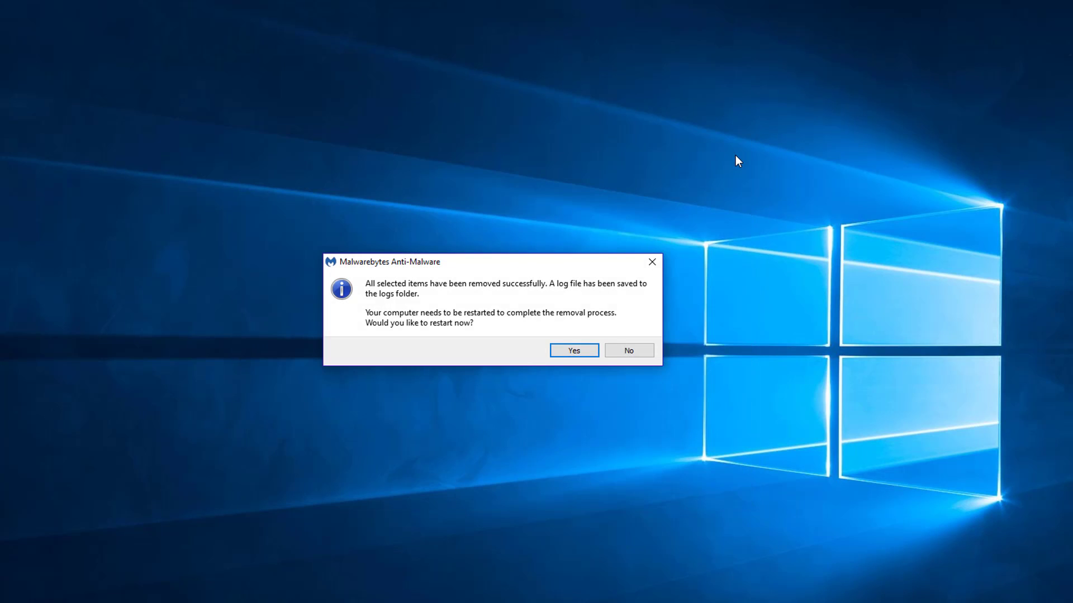
{"action": "left_click", "coordinate": [628, 351]}
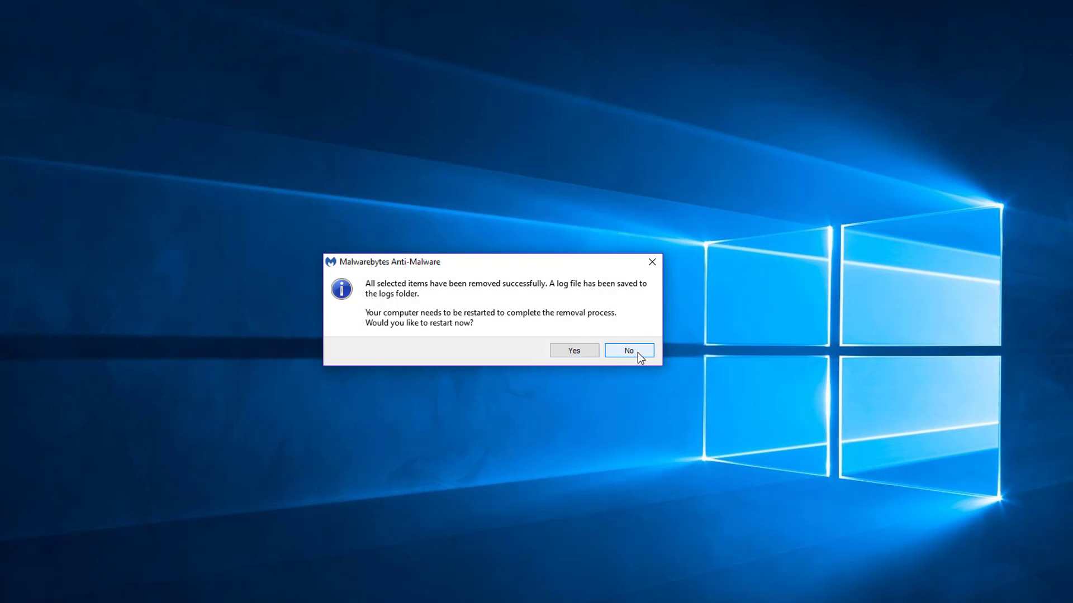